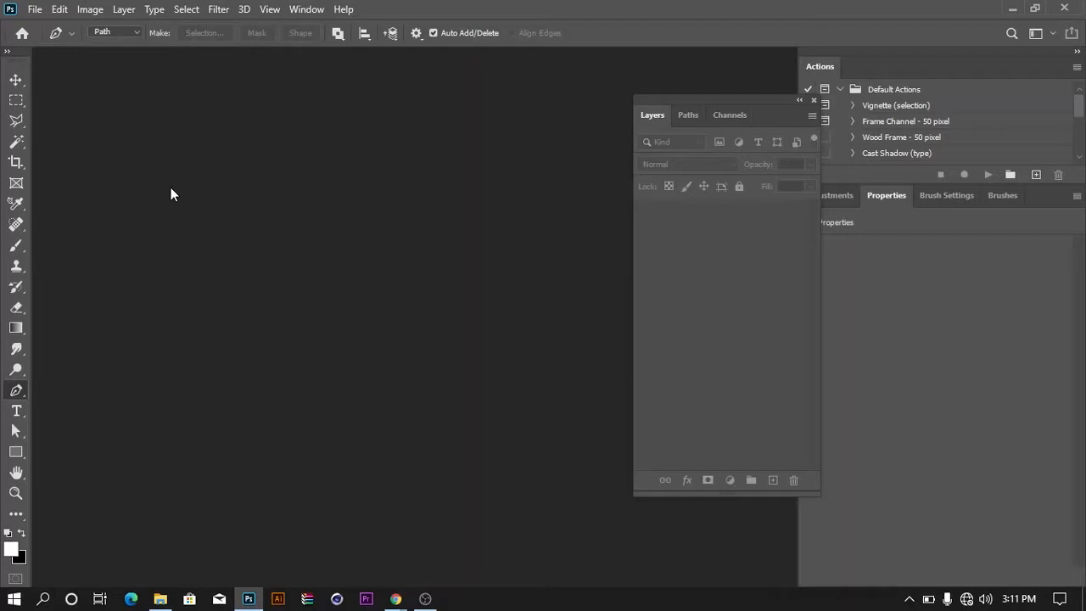
Open the image excited-black-man-holds-big-sandwich_99043-3805 from the Pictures folder
left_click(36, 11)
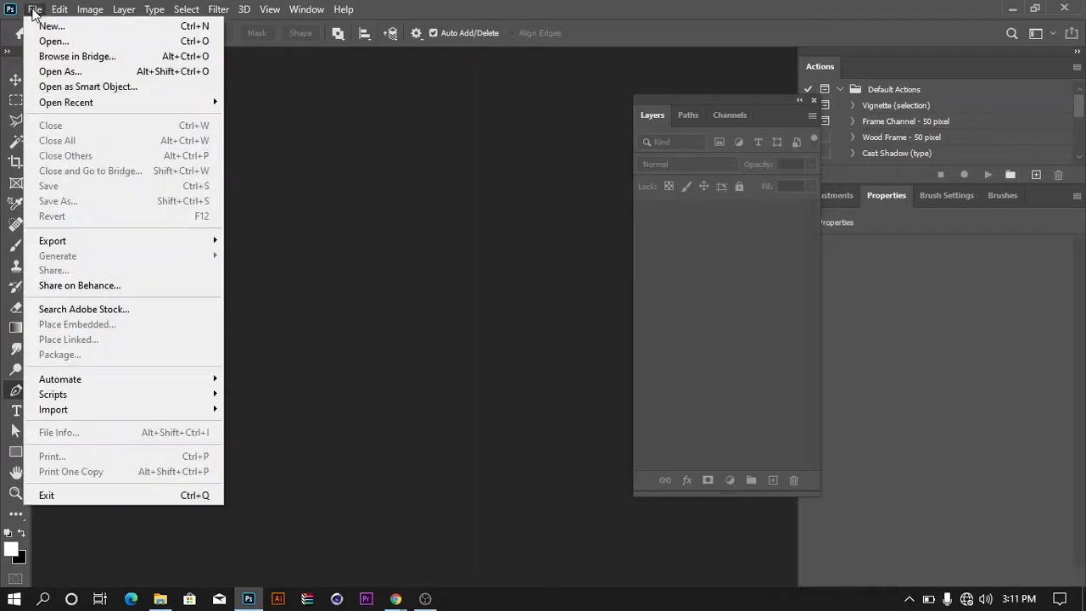
left_click(53, 40)
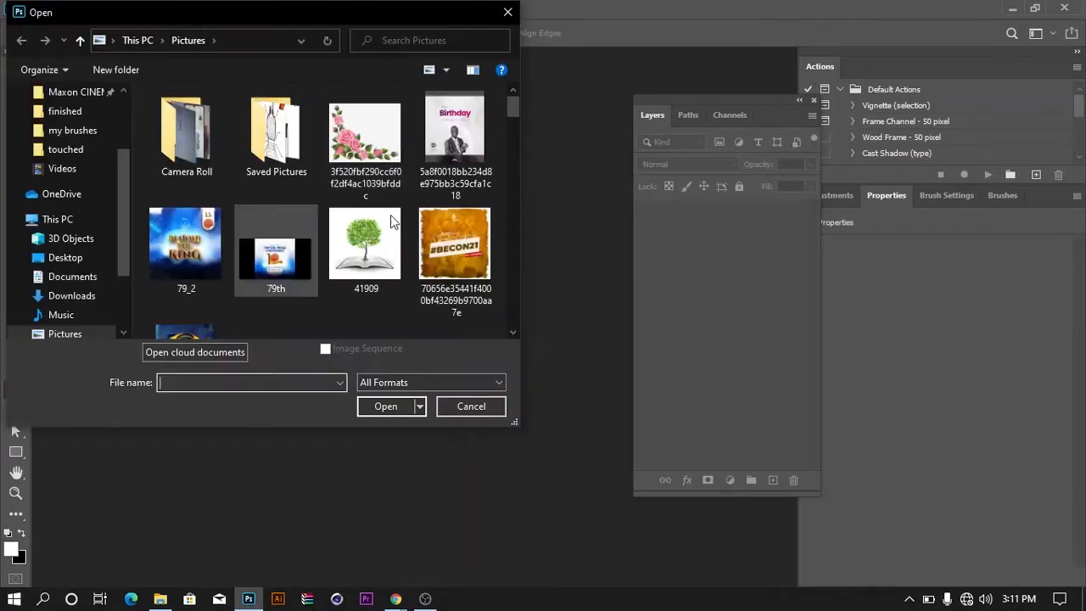
left_click_drag(518, 105, 513, 184)
left_click(390, 259)
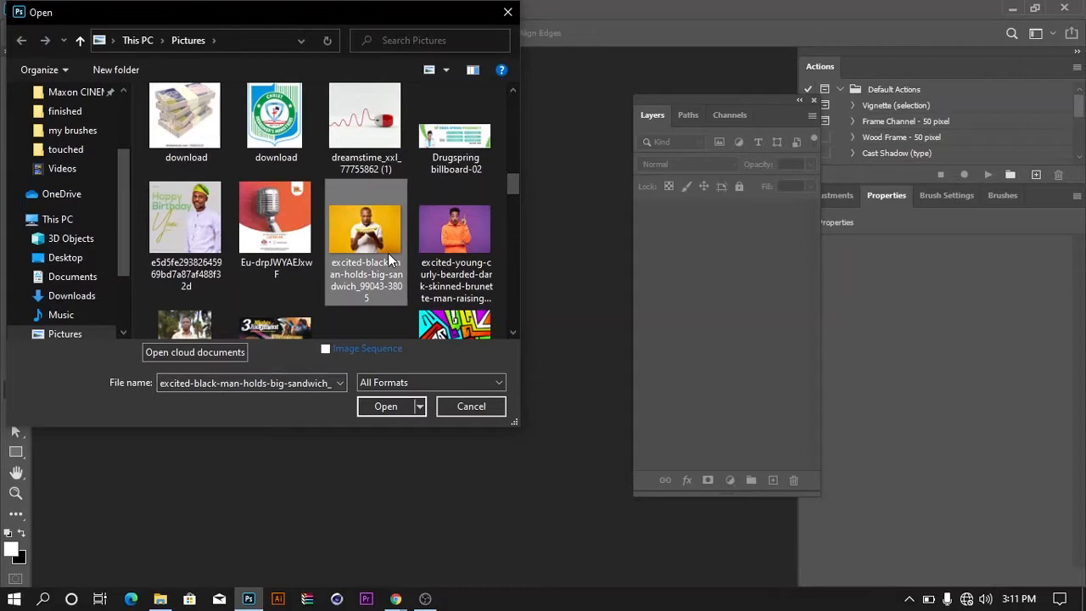
left_click(397, 410)
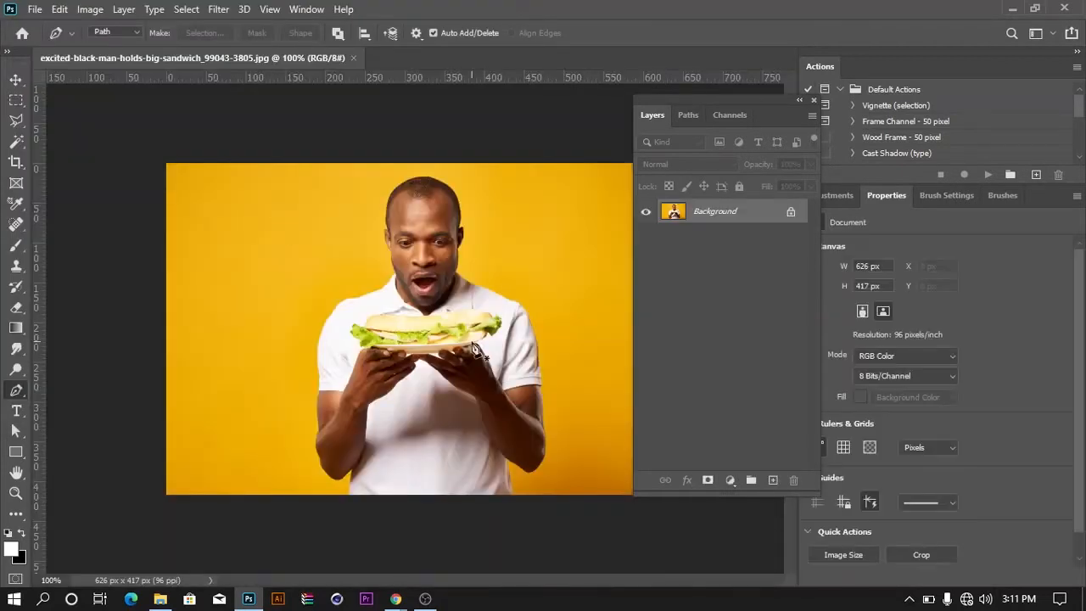
Unlock the Background layer, and rasterize it after converting it to a smart object
left_click(790, 214)
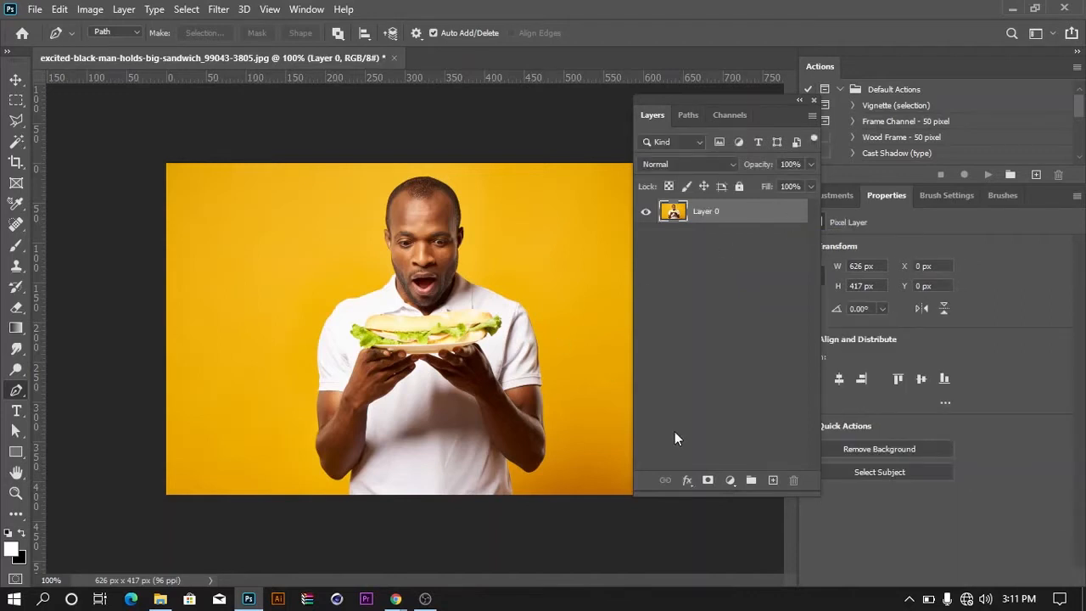
right_click(718, 218)
left_click(748, 220)
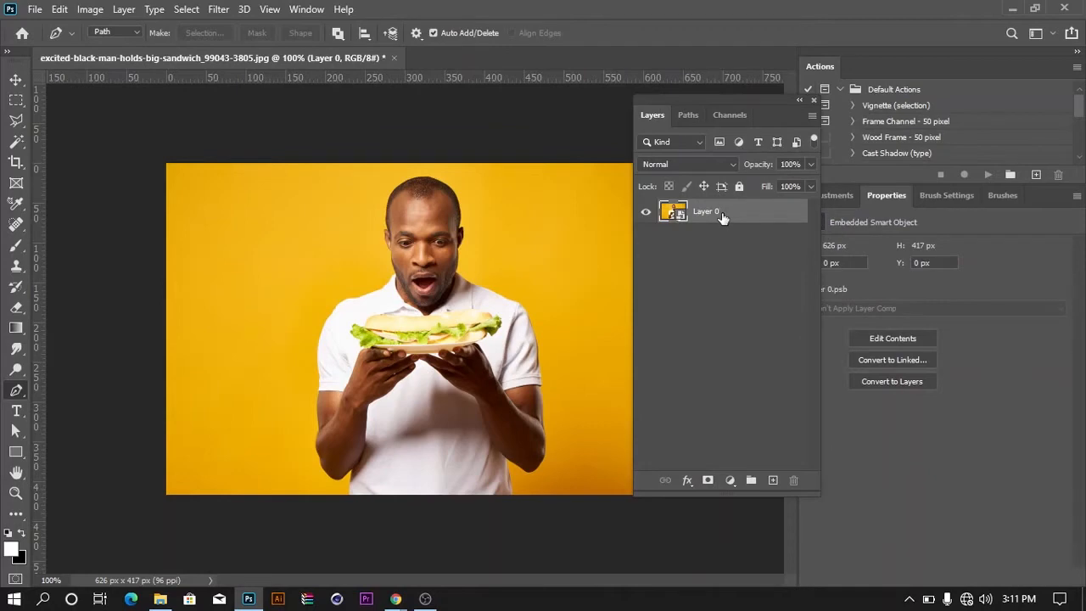
right_click(722, 216)
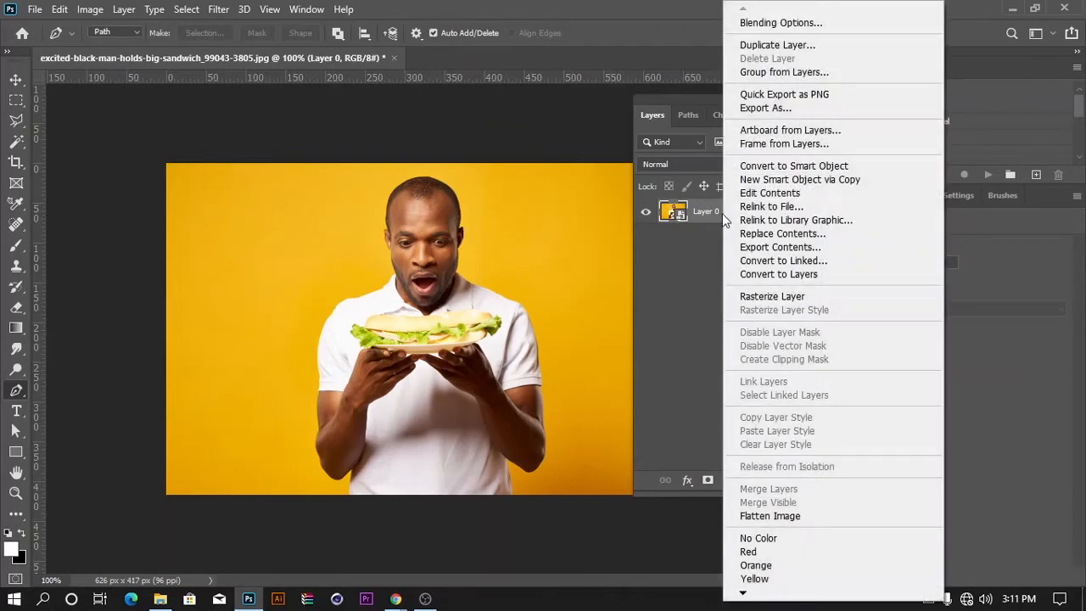
left_click(784, 299)
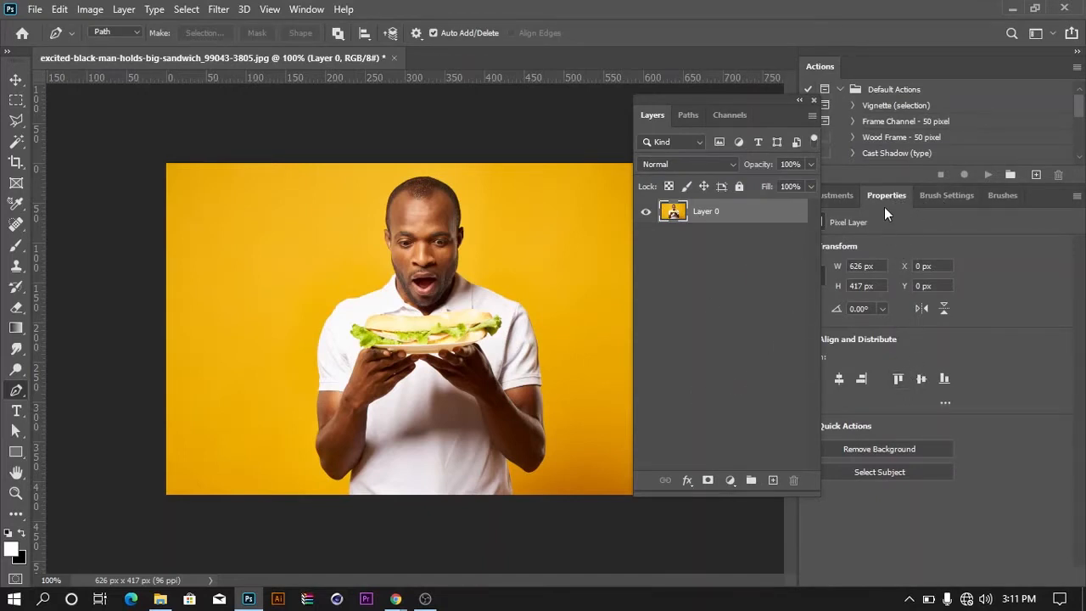
Remove the yellow background from Layer 0 with the Remove Background quick action
left_click(307, 10)
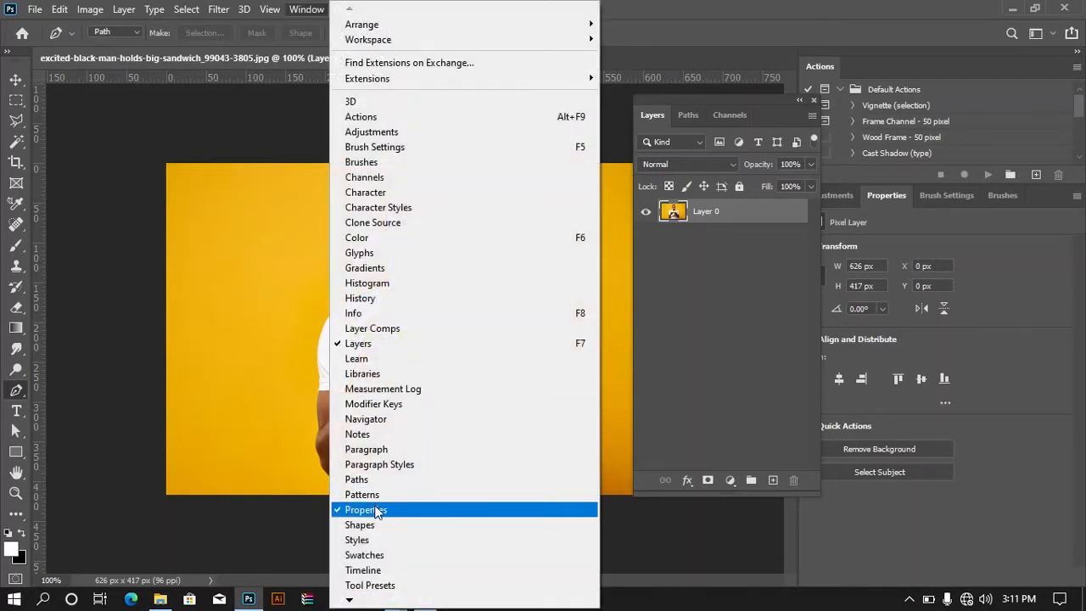
left_click(901, 452)
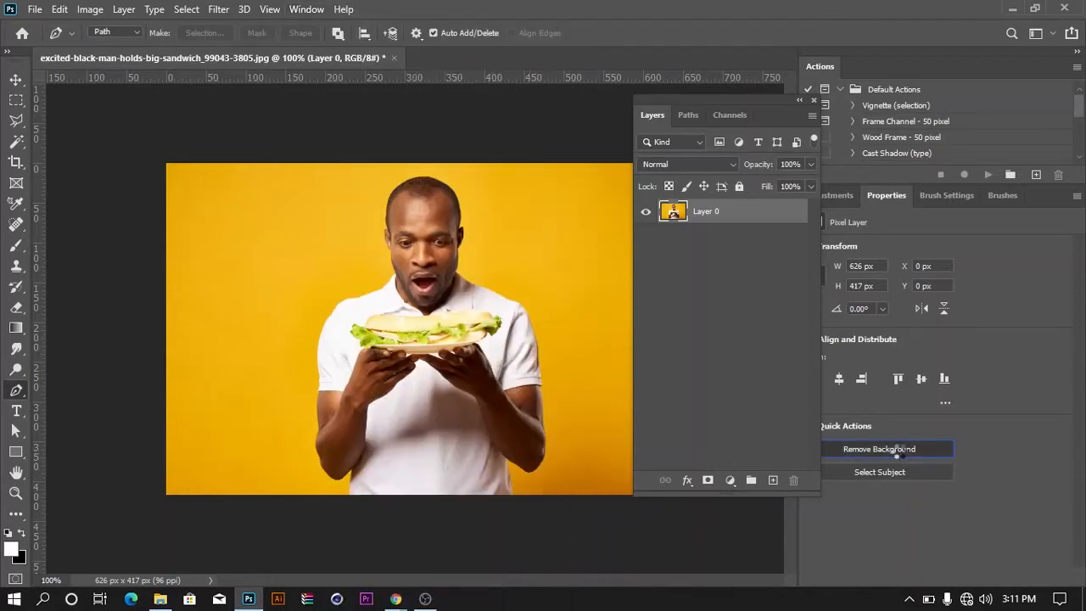
left_click(899, 451)
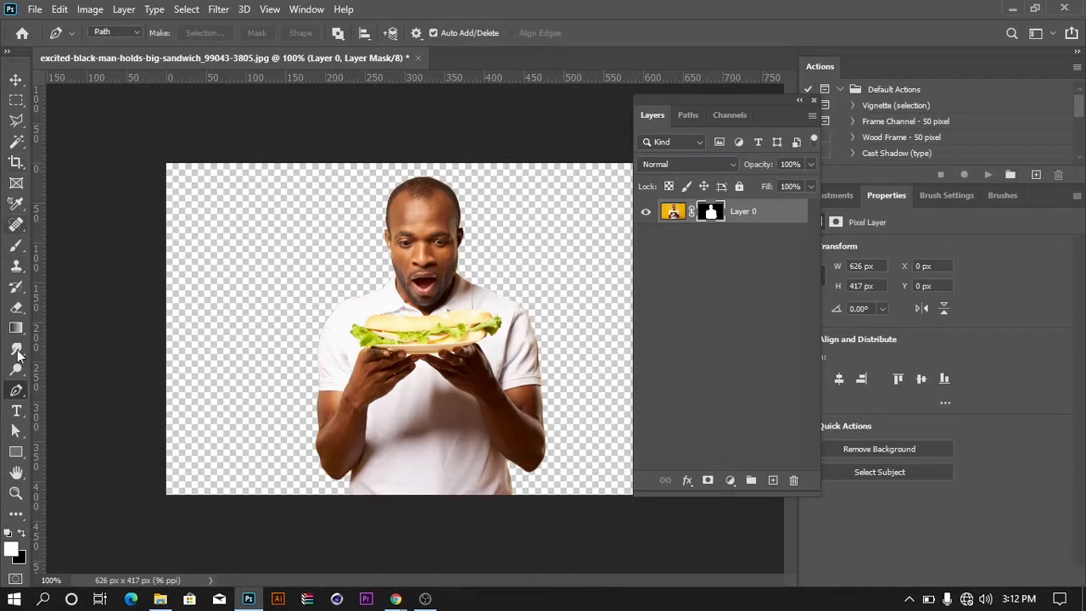
Try painting white on the layer mask around the man's head and shoulders with a 70 px brush
left_click(17, 246)
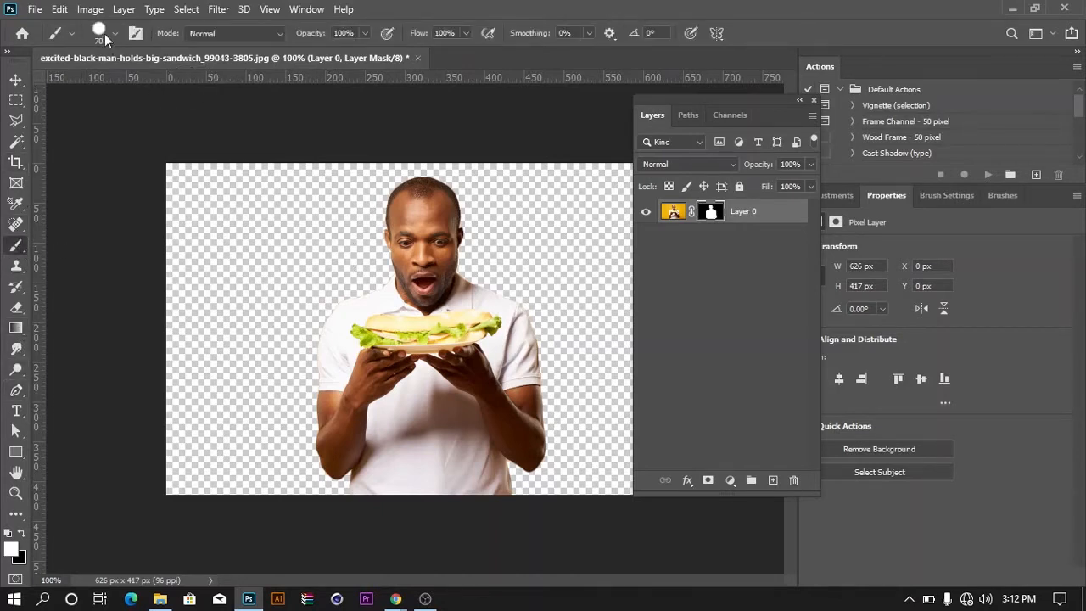
mouse_move(348, 213)
left_mouse_down()
mouse_move(324, 274)
mouse_move(334, 234)
mouse_move(295, 276)
mouse_move(356, 300)
mouse_move(401, 253)
mouse_move(418, 172)
mouse_move(415, 226)
mouse_move(454, 207)
mouse_move(461, 310)
mouse_move(461, 236)
mouse_move(534, 333)
mouse_move(542, 388)
mouse_move(532, 410)
mouse_move(555, 359)
left_mouse_up()
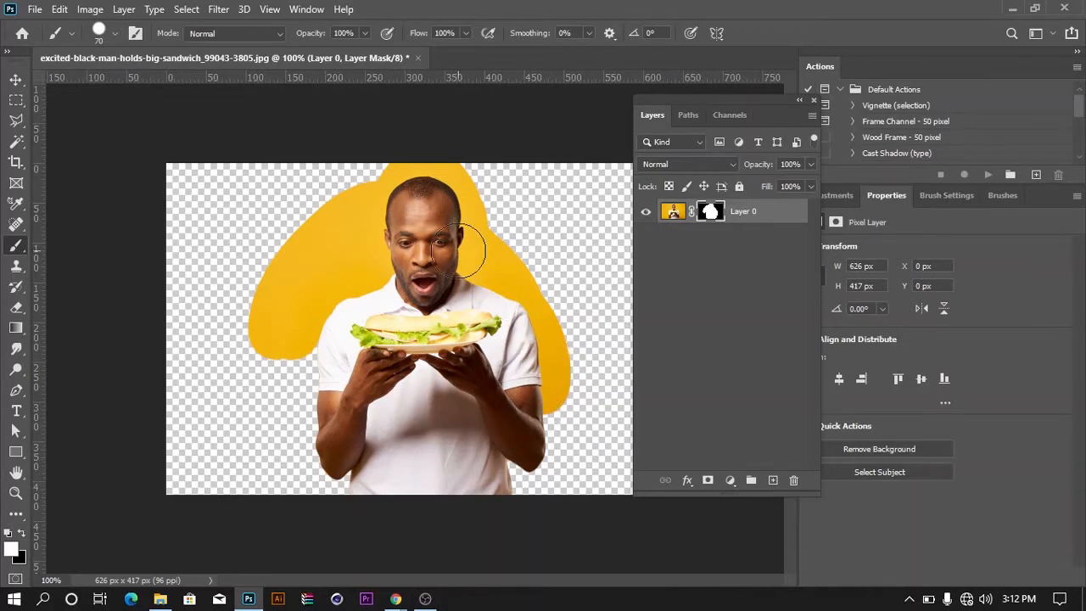
key("ctrl+z")
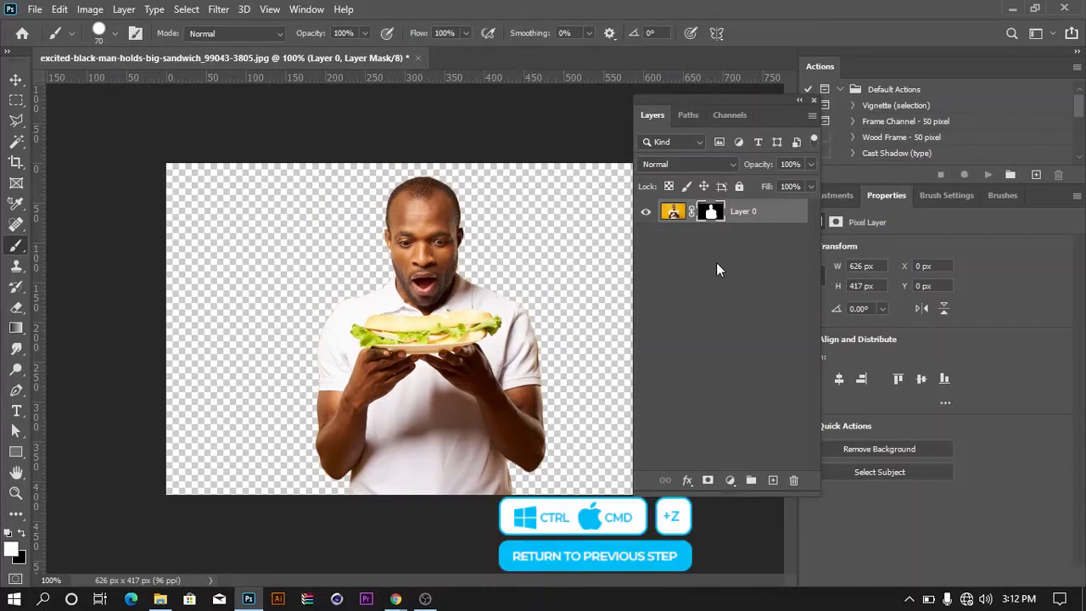
right_click(714, 217)
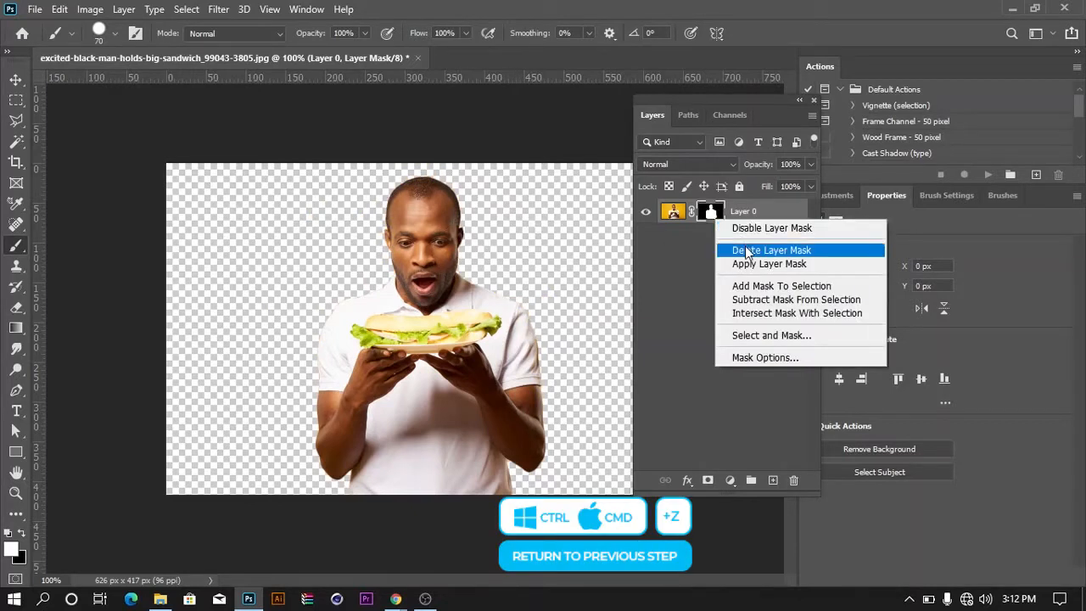
left_click(670, 253)
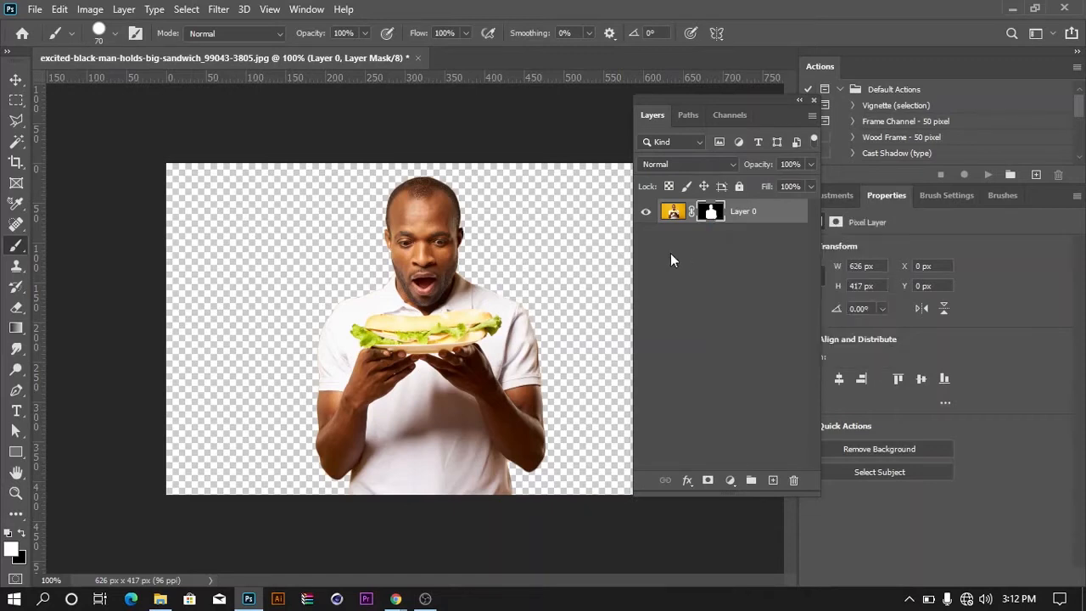
Add a new layer beneath the cut-out man and fill it with the white foreground color
left_click(772, 482)
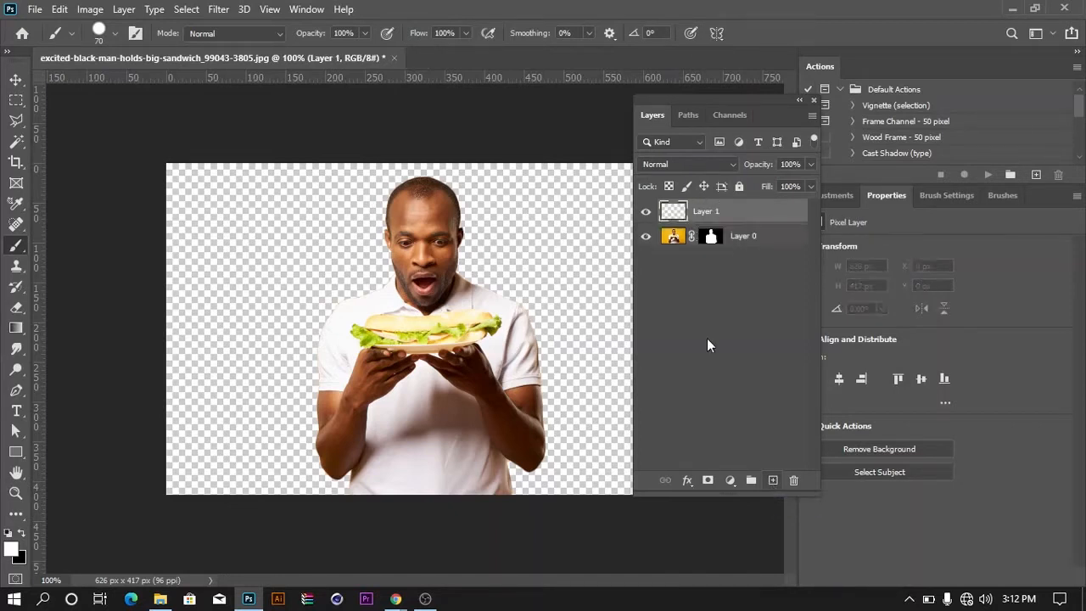
left_click_drag(711, 211, 709, 248)
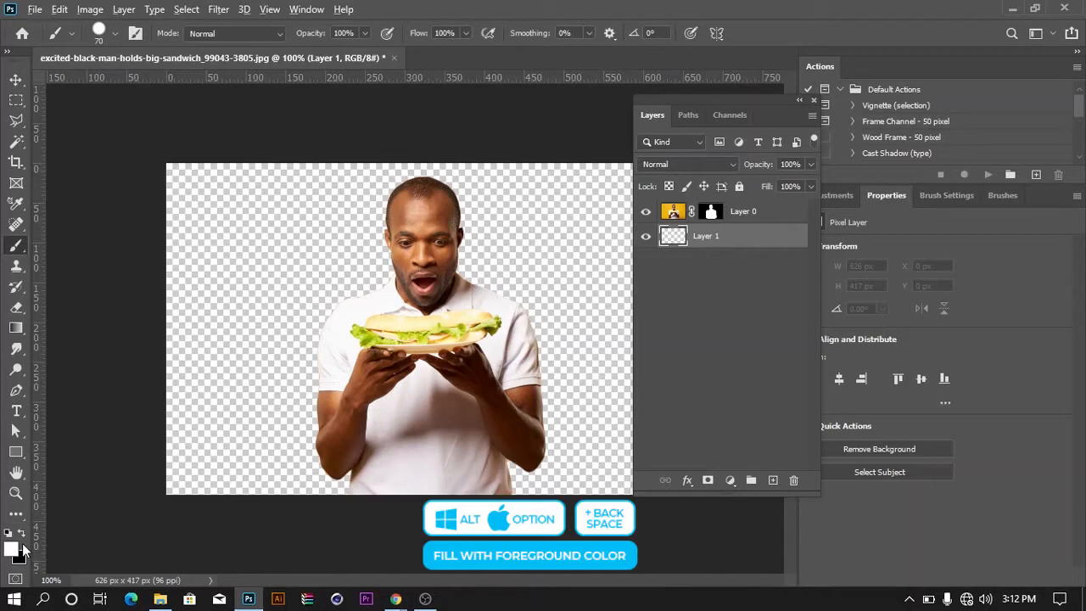
key("alt+BackSpace")
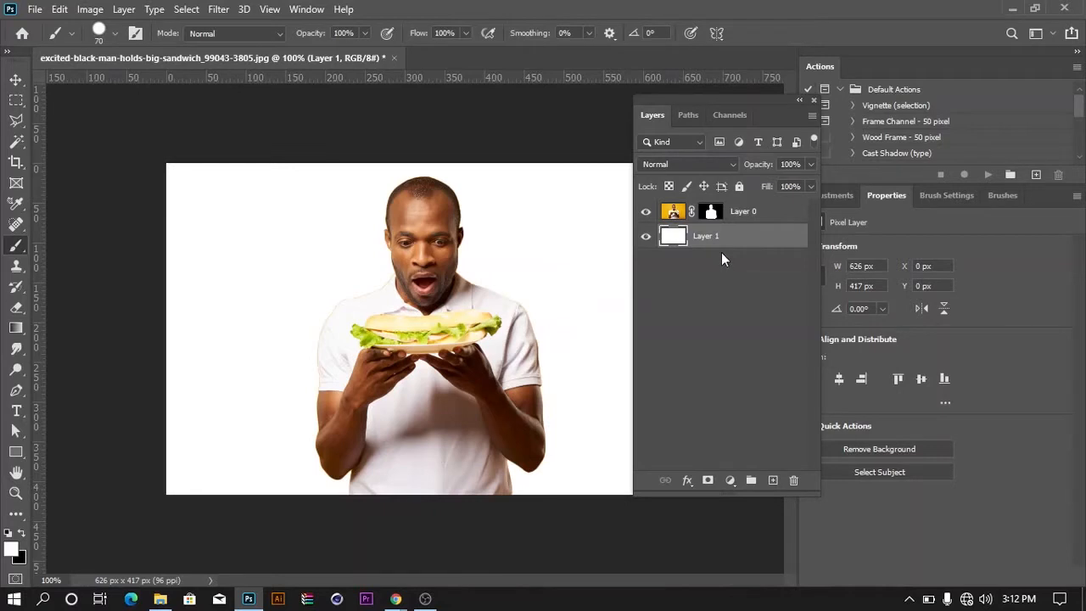
Undo the white fill, the reordering and the creation of the new layer
key("ctrl+z")
key("ctrl+z")
key("ctrl+z")
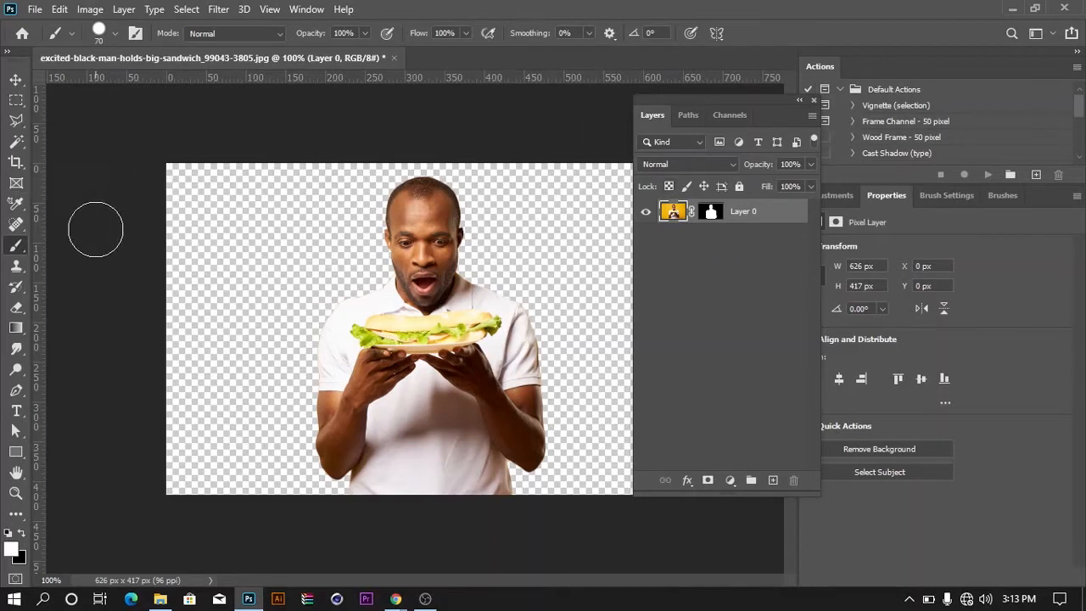
Undo the background removal and select the yellow area around the man using the Quick Selection tool at 35 px
left_click(18, 145)
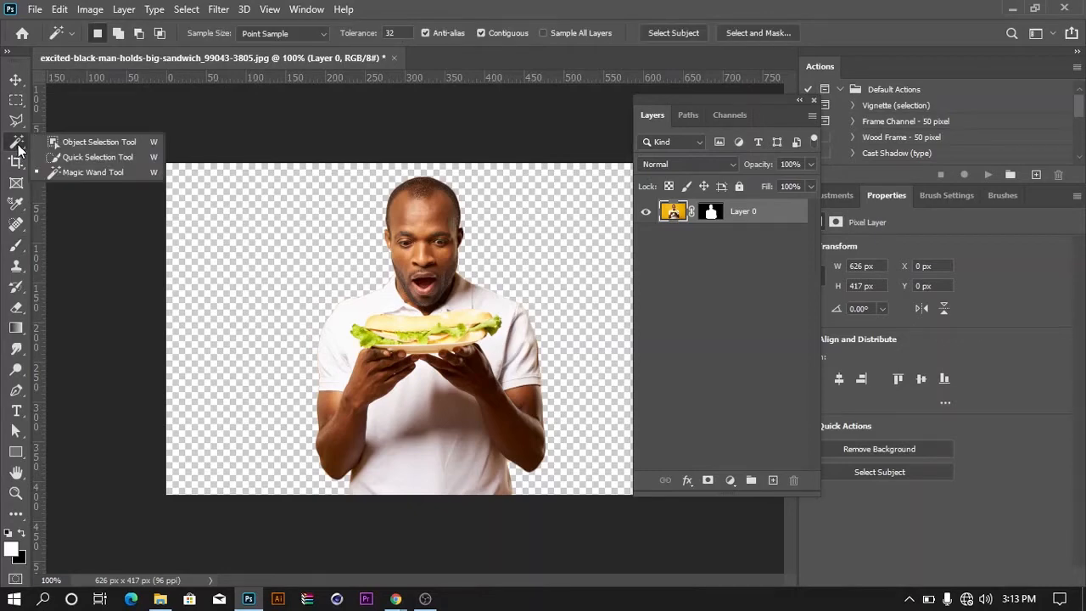
left_click(58, 157)
key("ctrl+z")
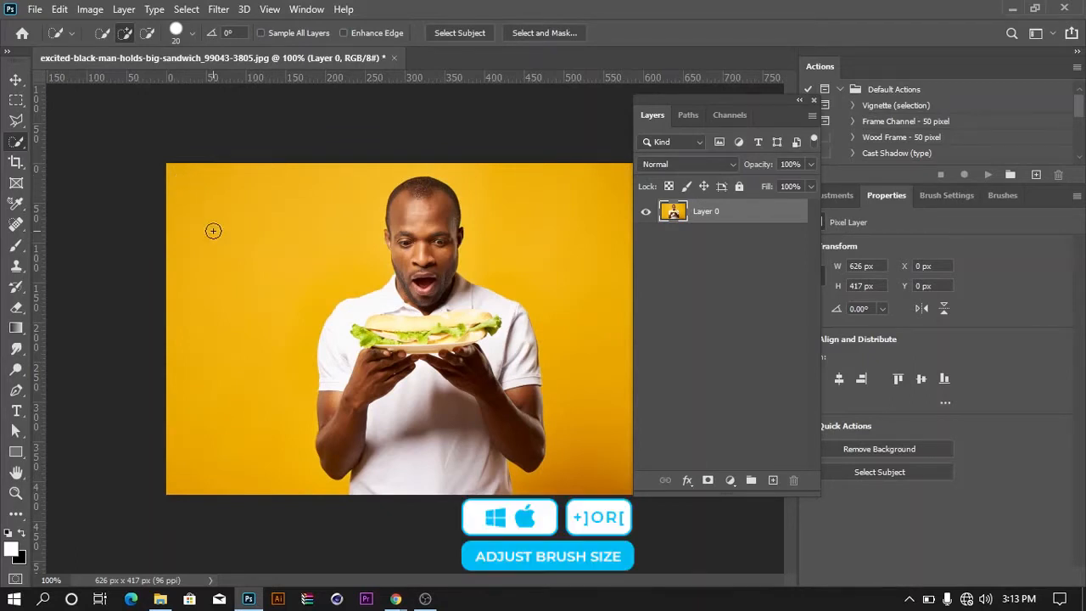
key("bracketright")
key("bracketright")
key("bracketright")
key("bracketright")
key("bracketright")
key("bracketright")
key("bracketright")
key("bracketleft")
key("bracketleft")
key("bracketleft")
key("bracketleft")
key("bracketleft")
key("bracketleft")
mouse_move(175, 167)
left_mouse_down()
mouse_move(218, 221)
mouse_move(244, 329)
mouse_move(271, 346)
mouse_move(501, 206)
mouse_move(548, 250)
mouse_move(589, 323)
left_mouse_up()
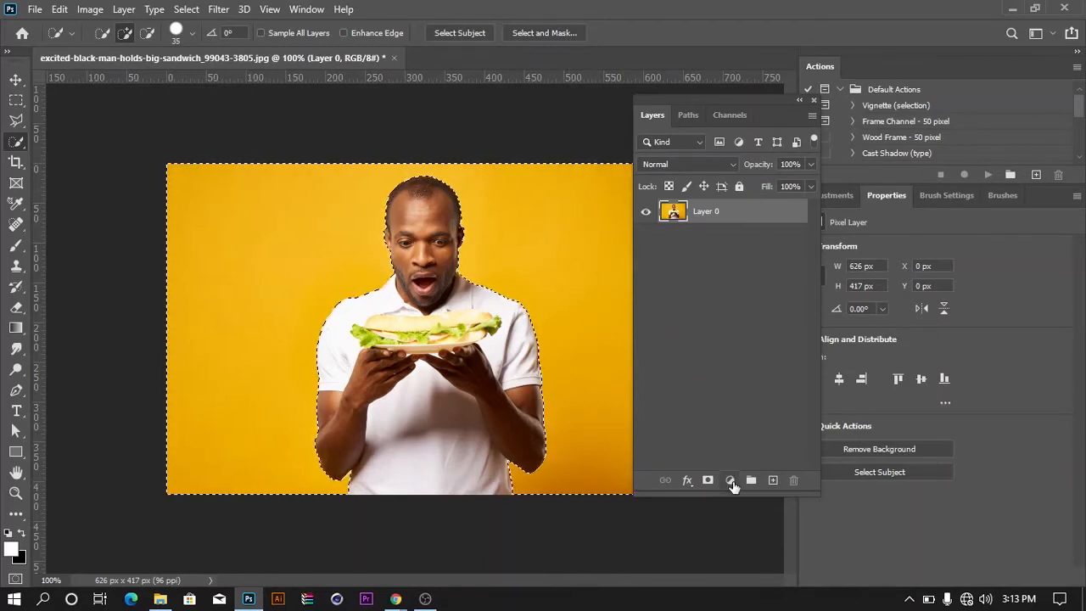
Try adding a layer mask to Layer 0 from the selected yellow background
left_click(731, 480)
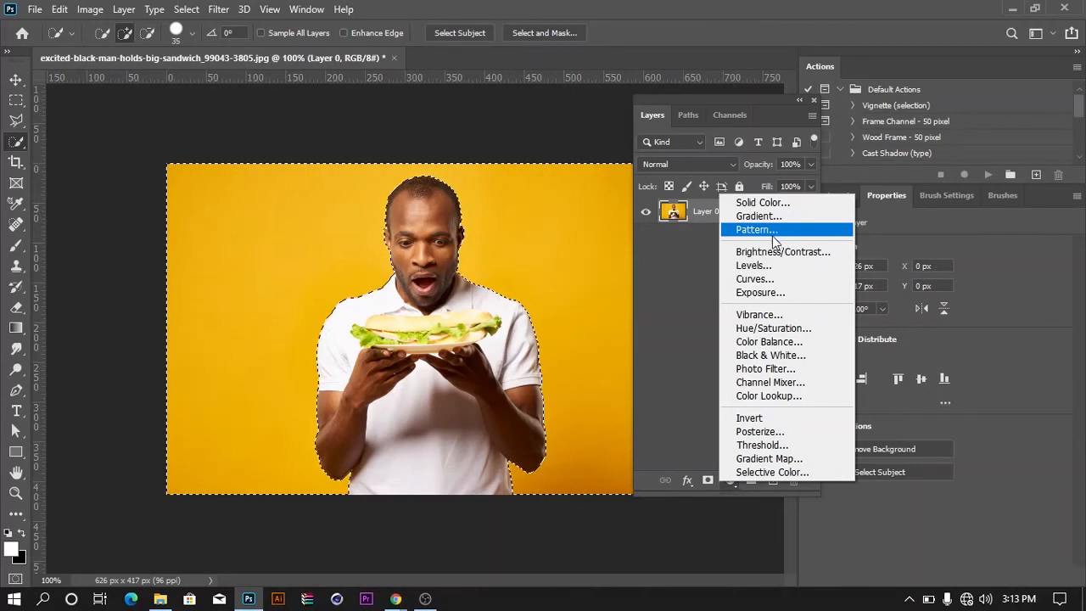
left_click(712, 478)
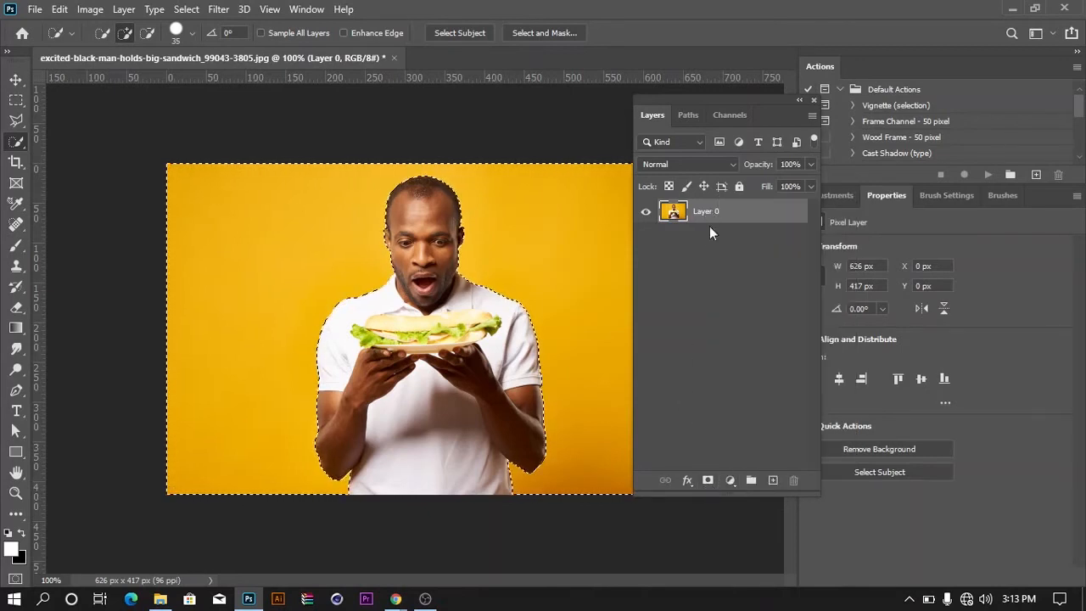
left_click(708, 480)
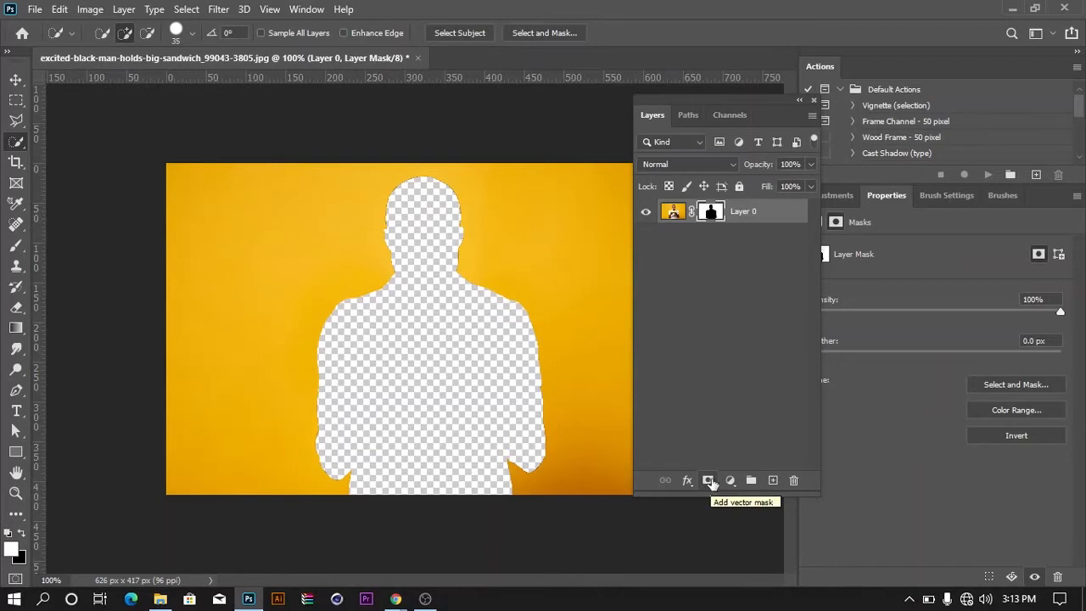
key("ctrl+z")
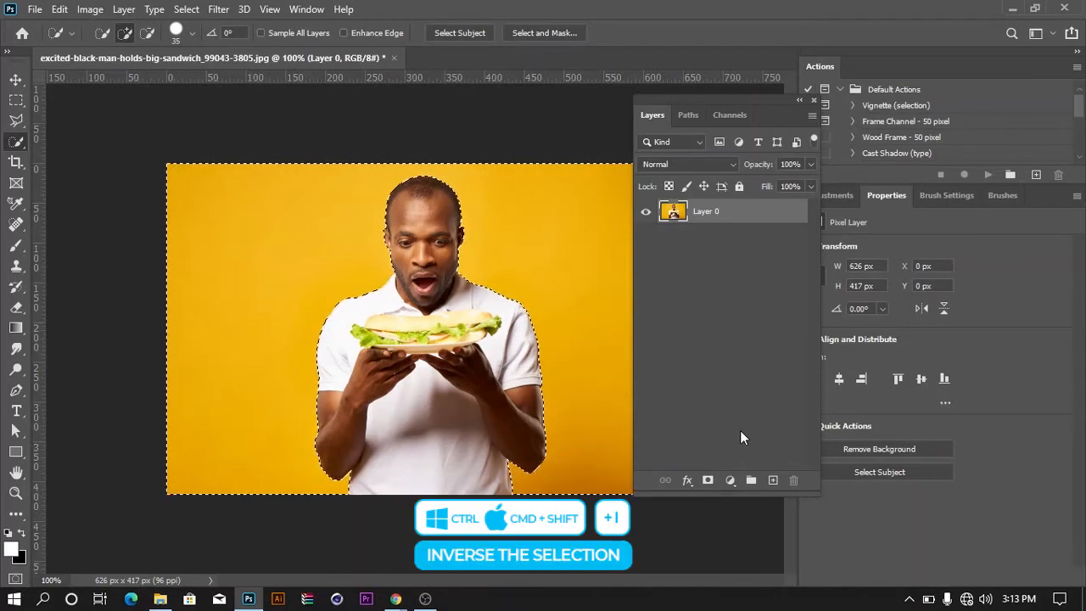
Invert the selection to the man and add a layer mask to Layer 0 from it
key("ctrl+shift+i")
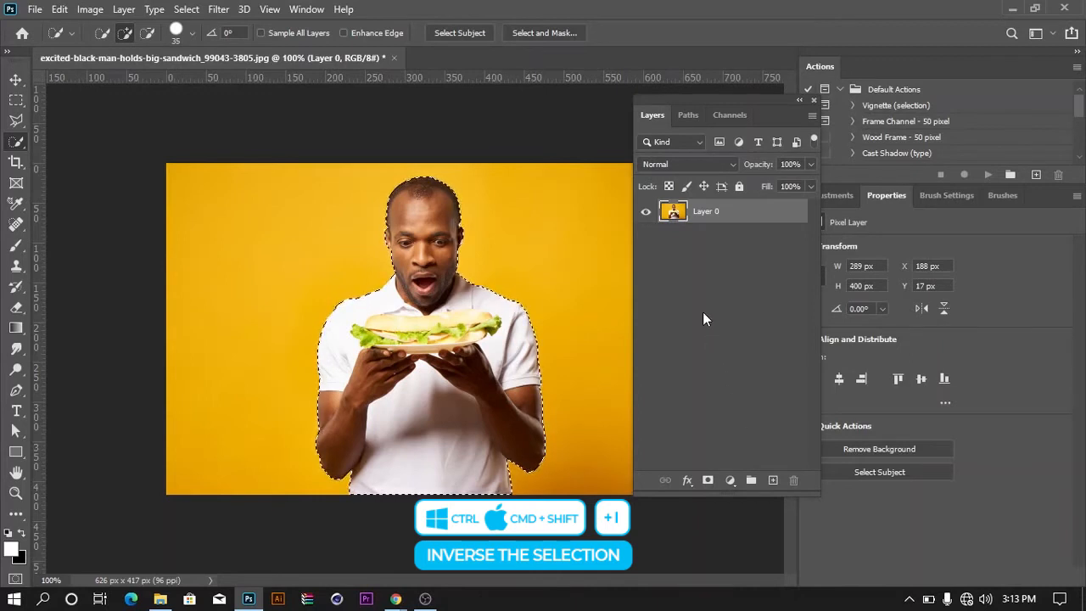
left_click(707, 480)
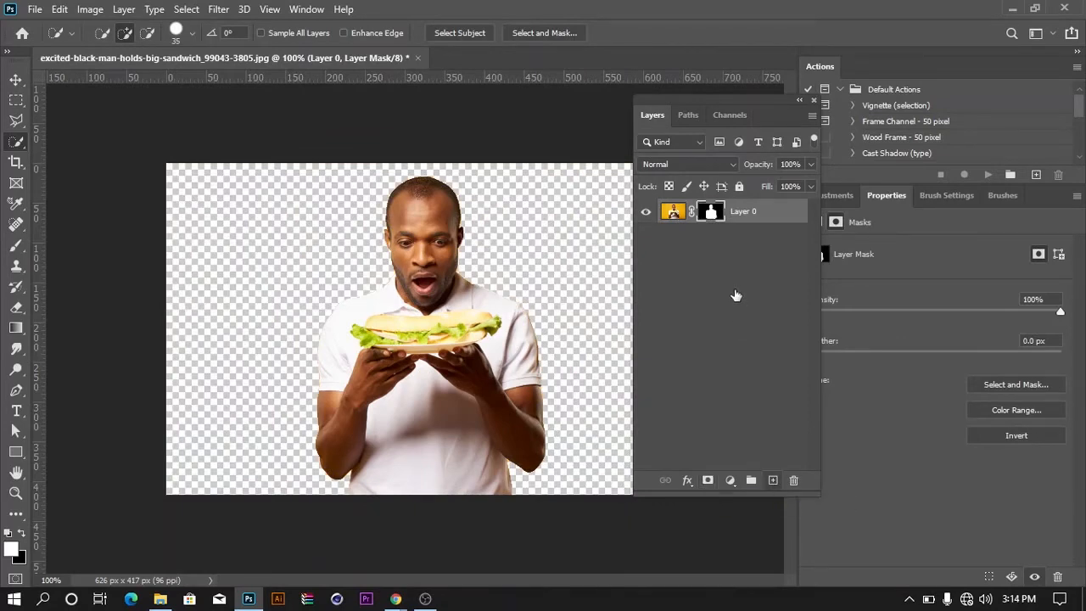
Add a new layer below the masked Layer 0 and fill it with the white foreground color
left_click(772, 480)
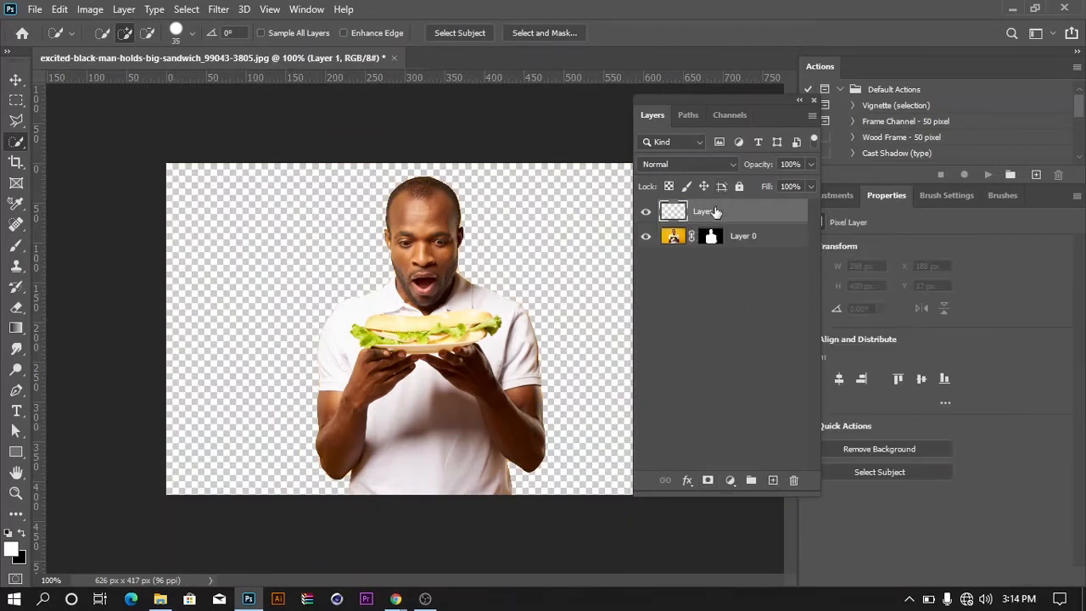
left_click_drag(715, 212, 720, 282)
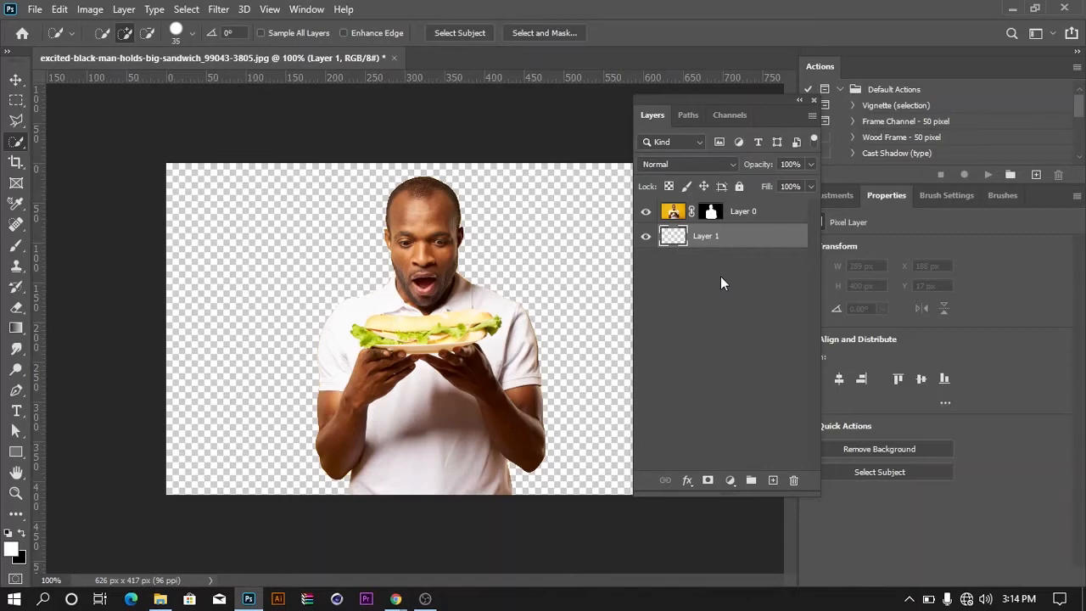
key("alt+BackSpace")
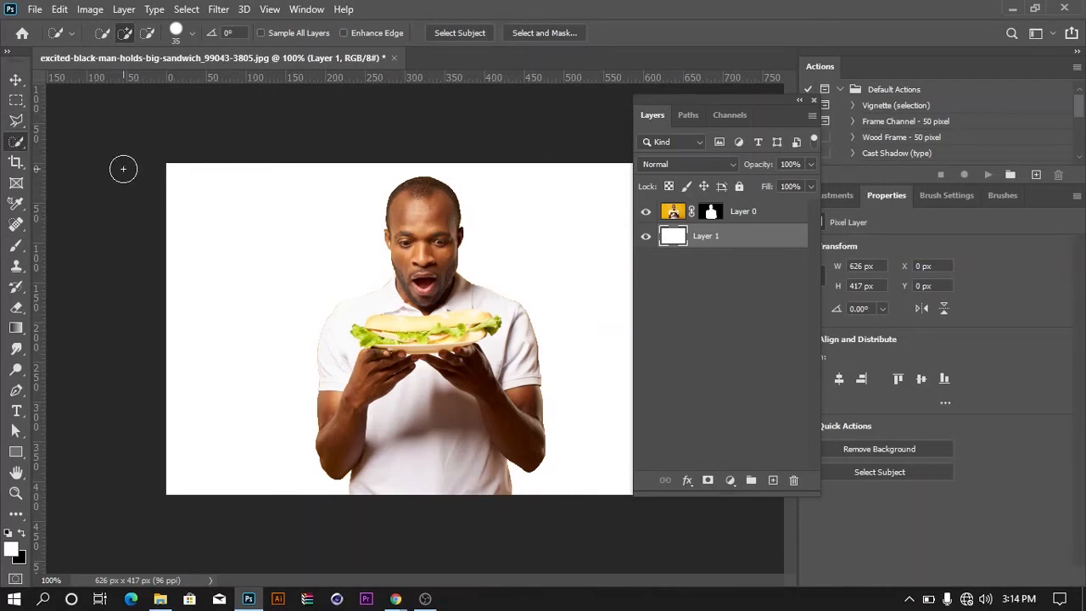
Hide the white layer and delete the layer mask from Layer 0
left_click(645, 238)
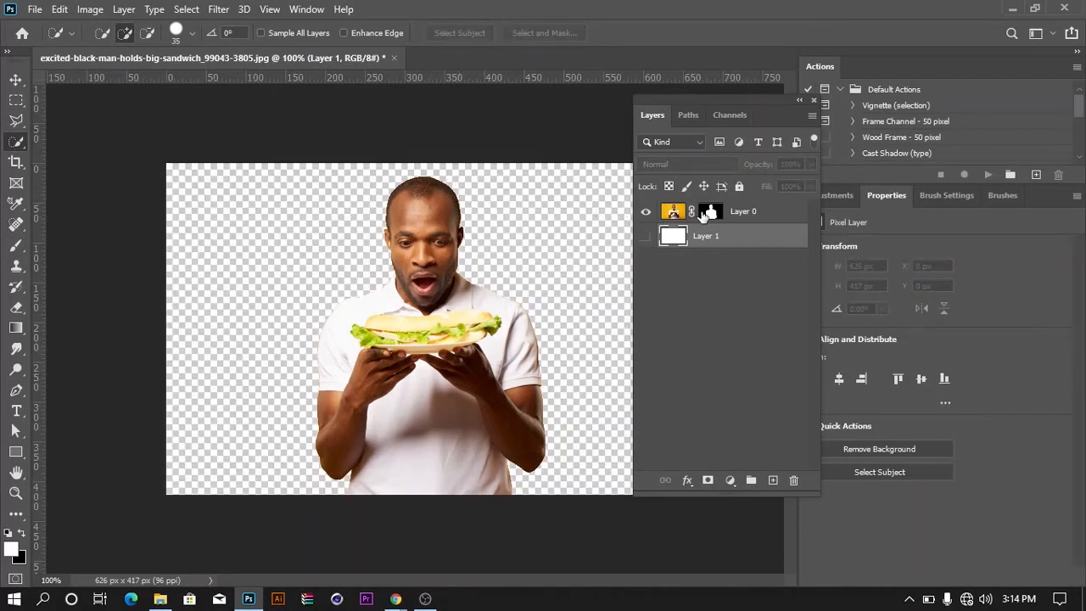
right_click(710, 212)
left_click(737, 245)
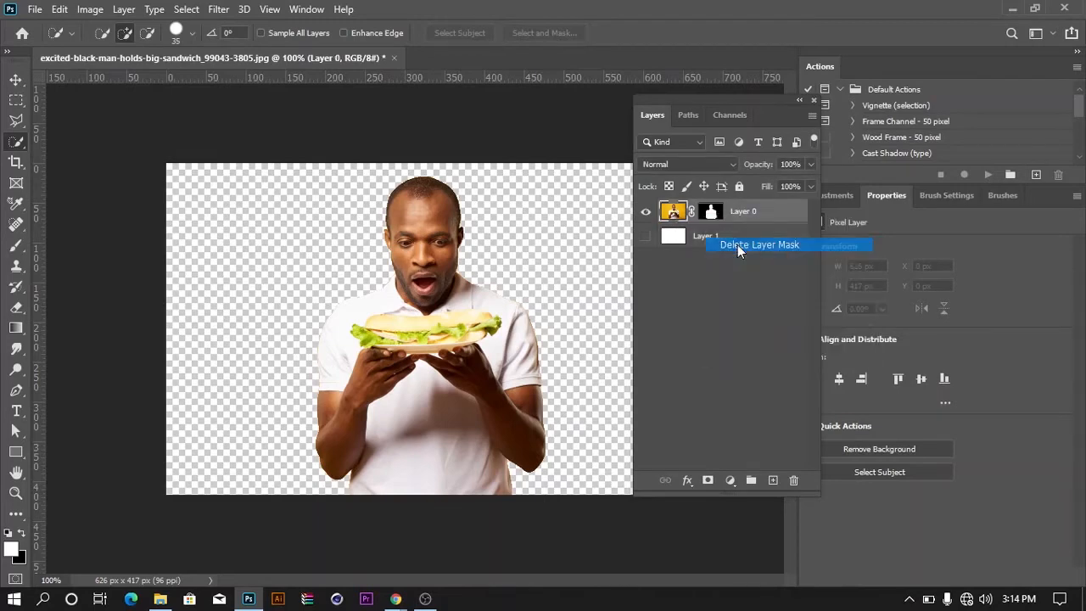
Select the yellow background around the man on Layer 0 with the Magic Wand tool and delete it
right_click(17, 148)
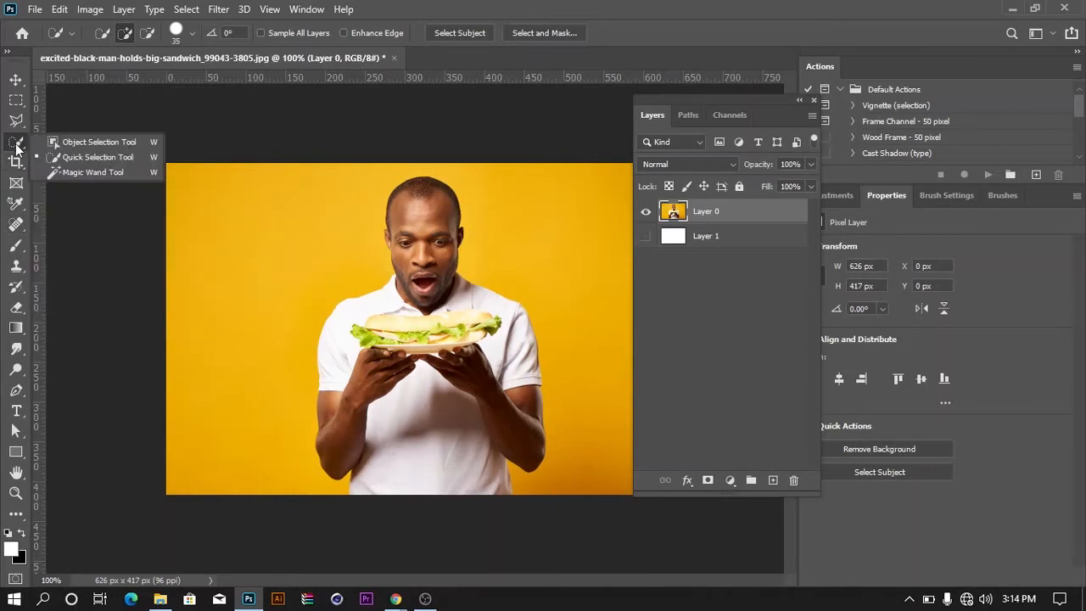
left_click(55, 173)
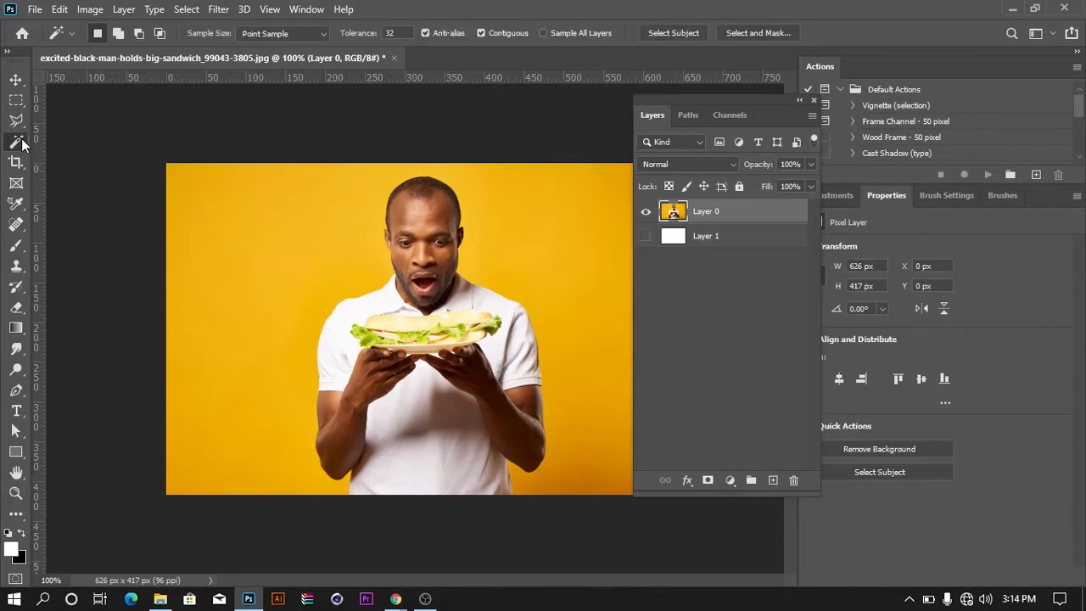
right_click(21, 145)
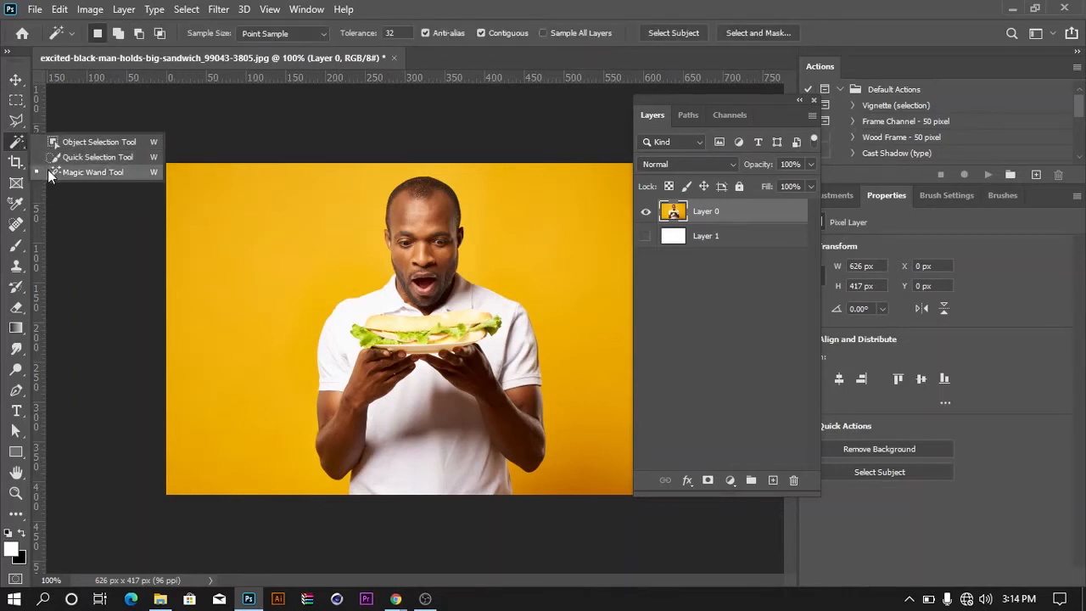
left_click(49, 172)
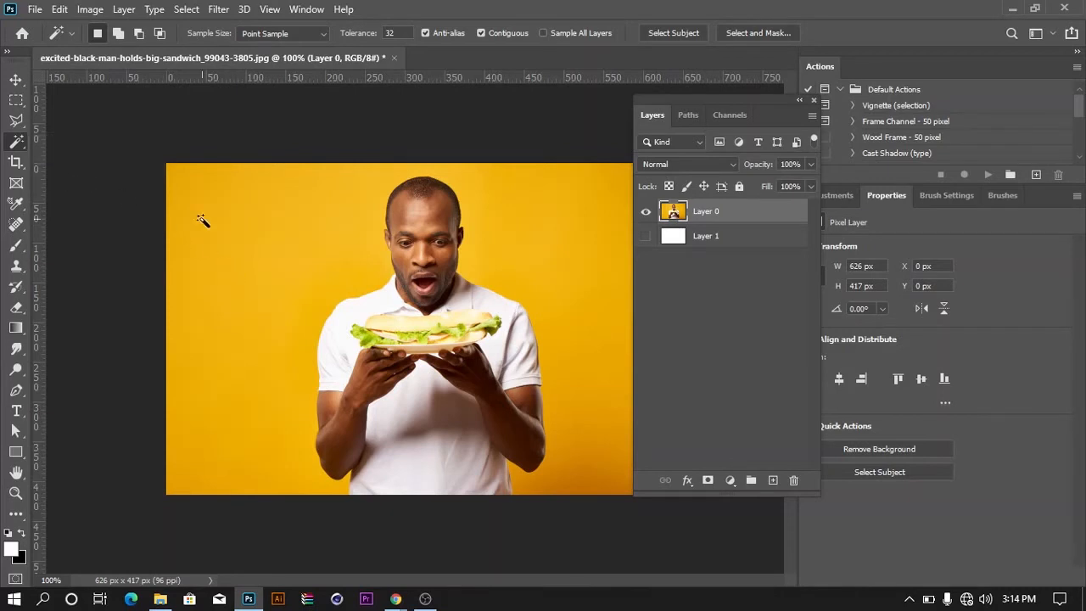
left_click(234, 275)
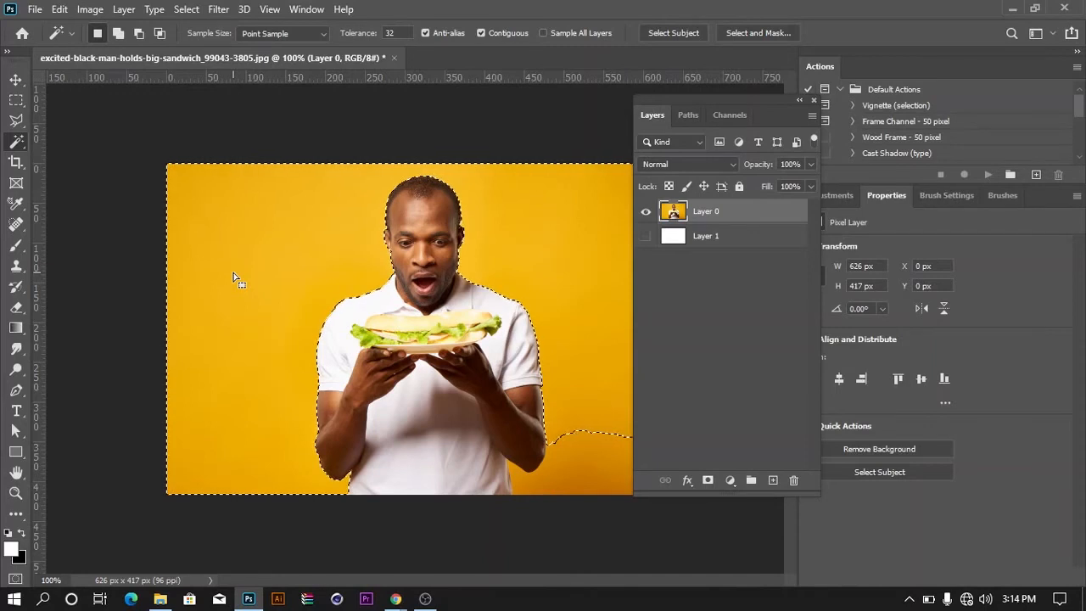
key("Delete")
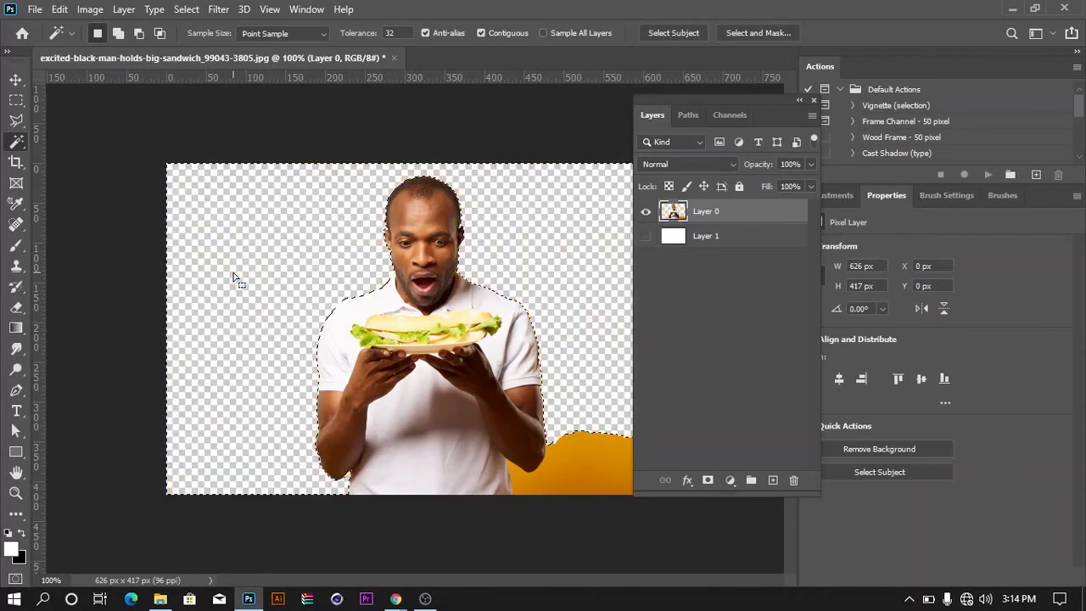
Select the leftover yellow patch beside the man's elbow with the Magic Wand, delete it and clear the selection
left_click(590, 455)
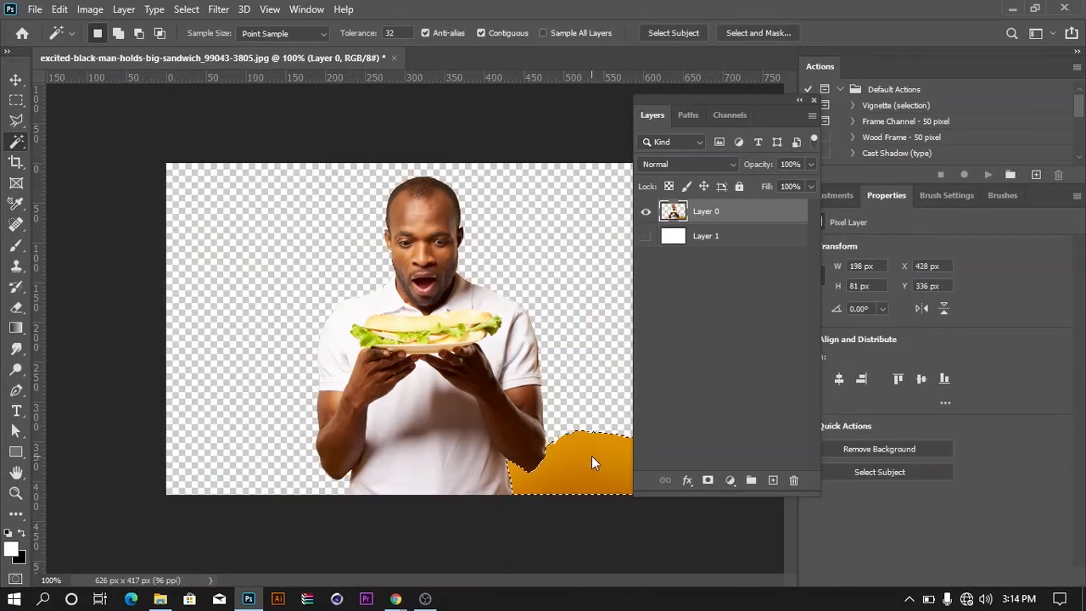
key("Delete")
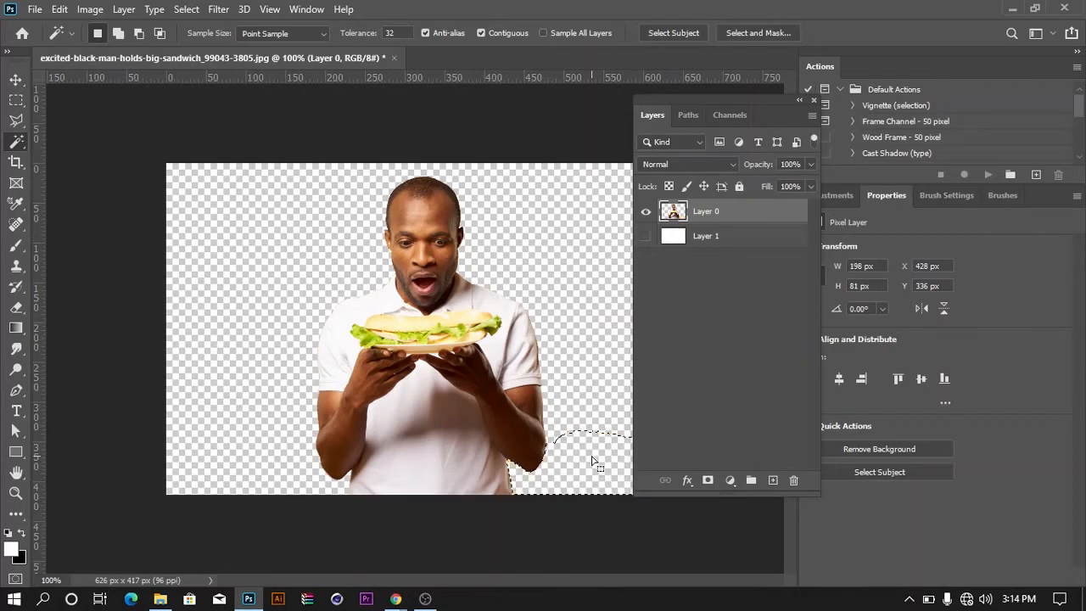
key("ctrl+d")
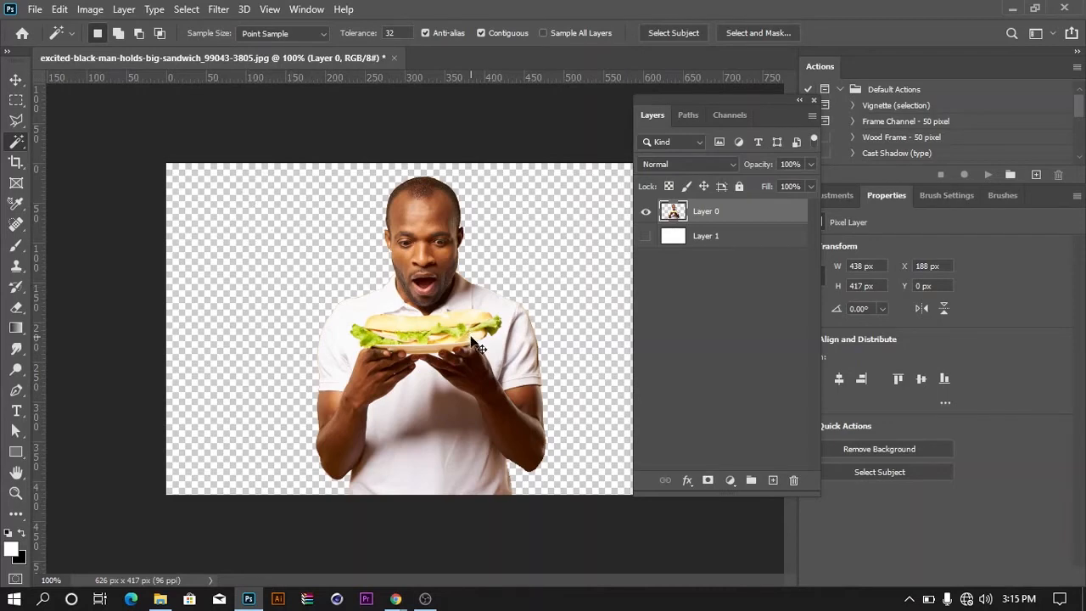
Undo the Magic Wand deletions to restore the full yellow background on Layer 0
key("ctrl+z")
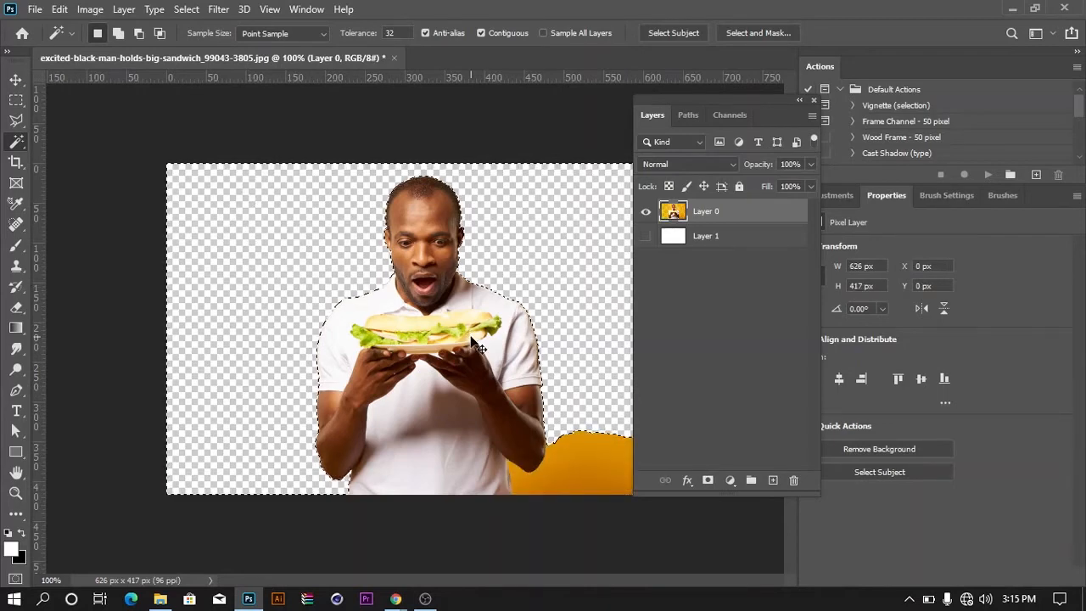
key("ctrl+z")
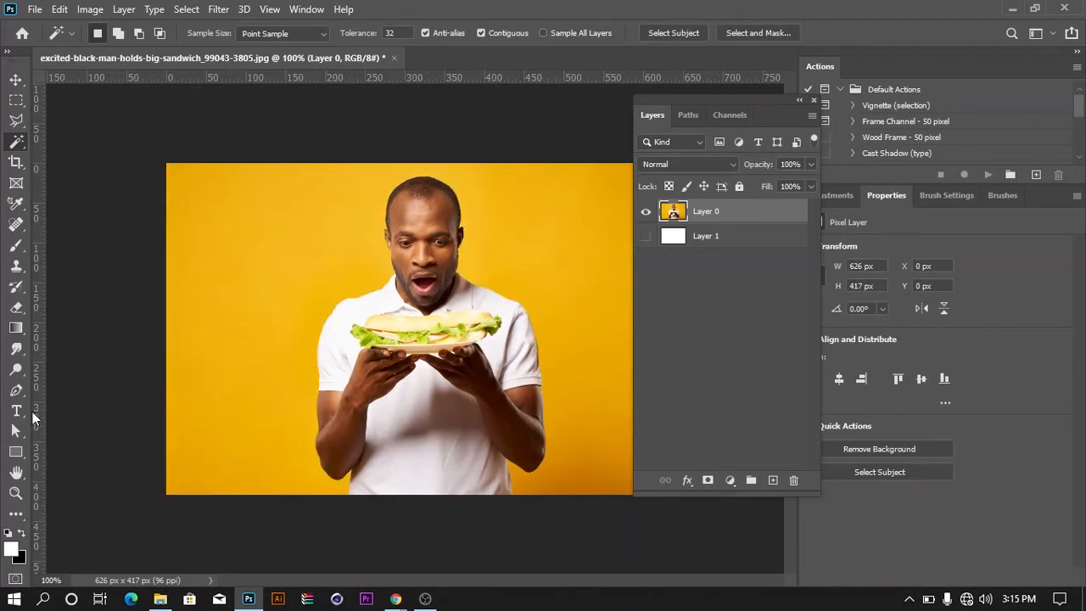
Start a Pen tool path at the photo's lower edge and trace the man's waist, elbow and arm up to the sleeve on the image's left side
left_click(15, 390)
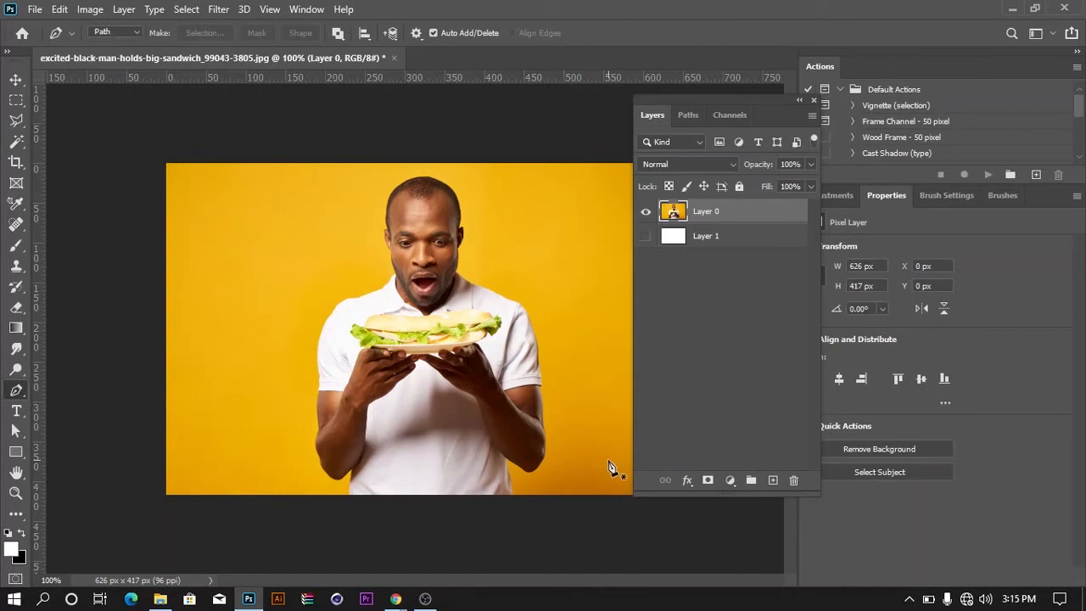
left_click(351, 502)
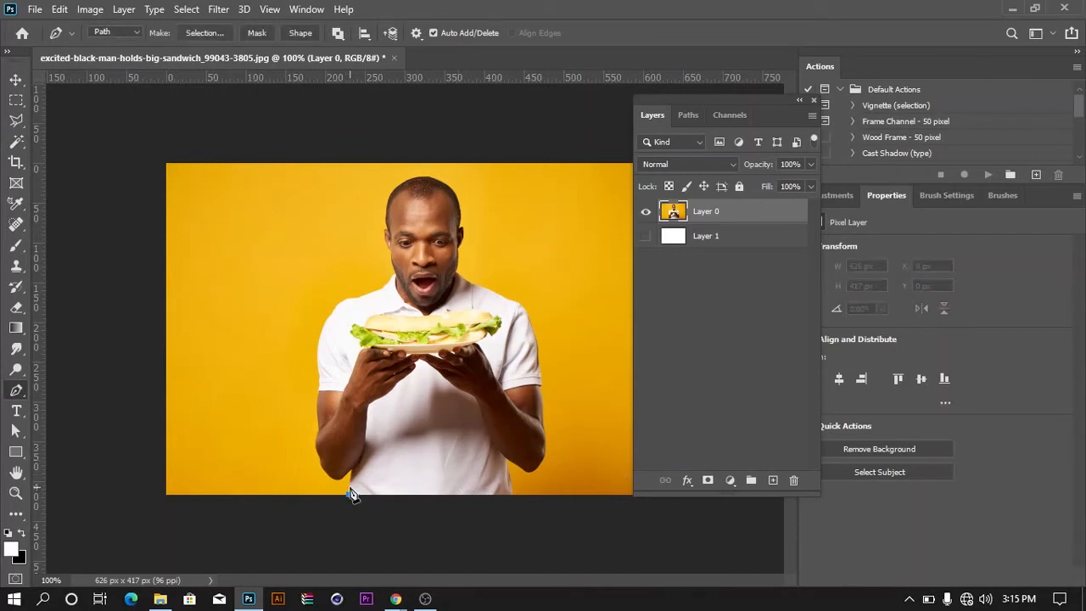
left_click(348, 487)
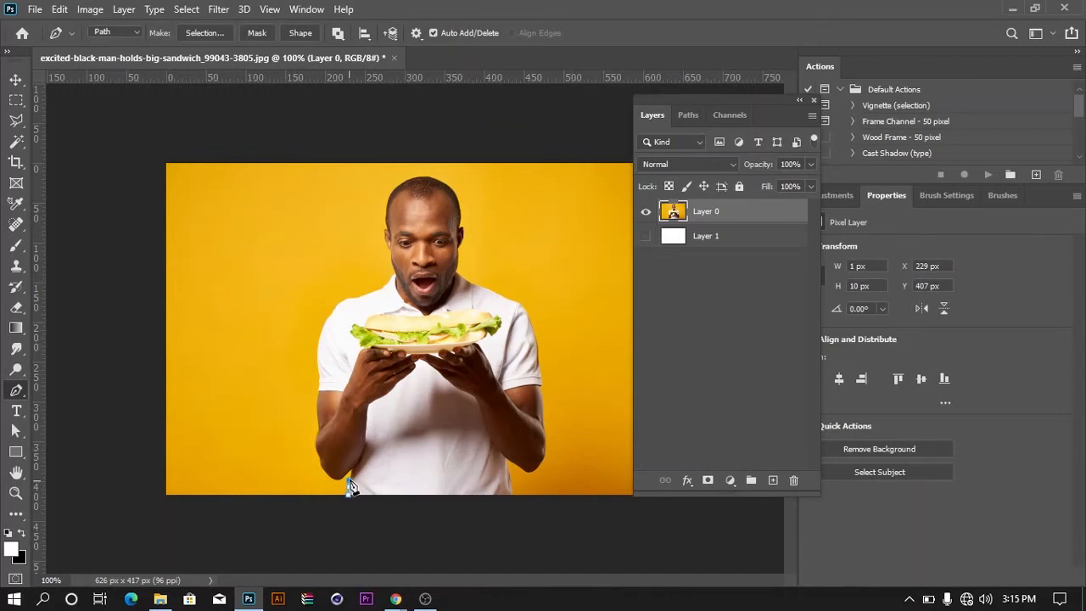
left_click(351, 482)
left_click(351, 470)
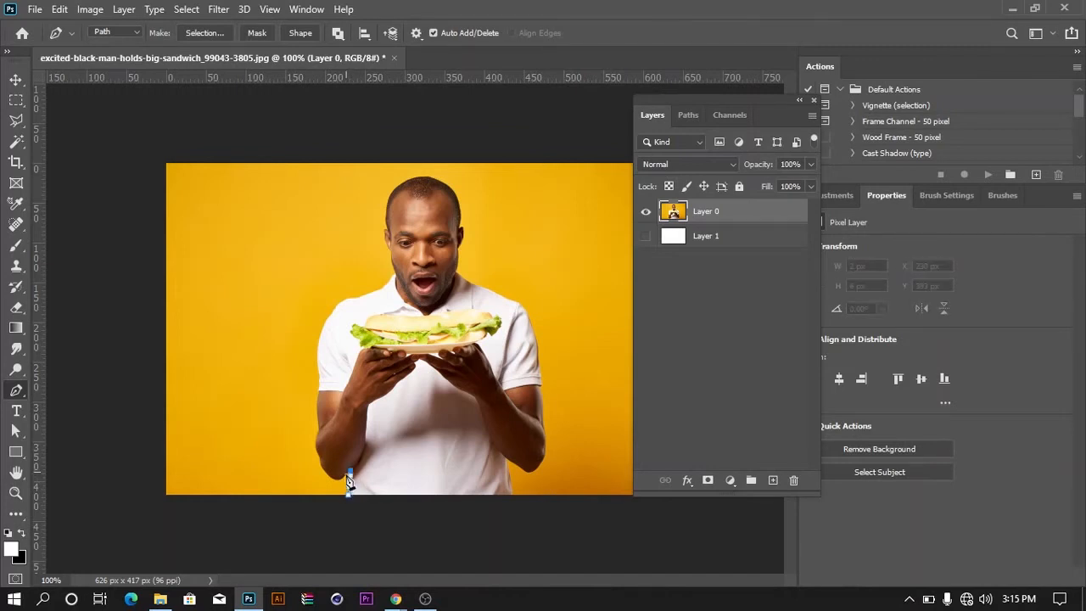
left_click(344, 476)
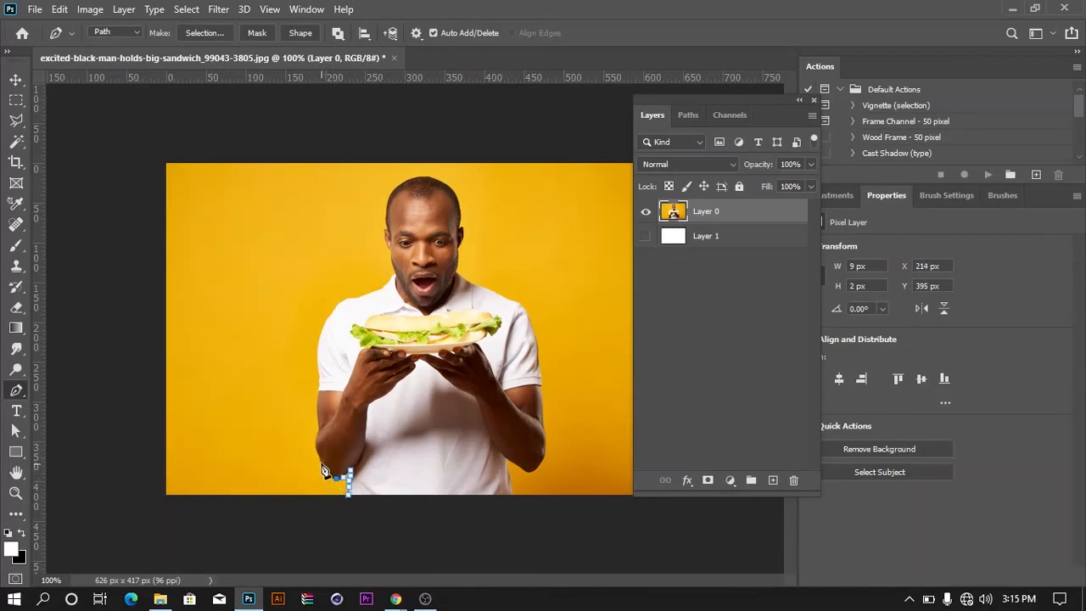
left_click_drag(321, 467, 318, 448)
left_click(316, 445)
left_click(316, 436)
left_click(319, 418)
left_click(319, 402)
left_click(318, 393)
left_click(319, 386)
left_click(319, 378)
Continue the path with a curve along the sleeve, over the shoulder and up the neck on the image's left side
left_click_drag(331, 314, 334, 310)
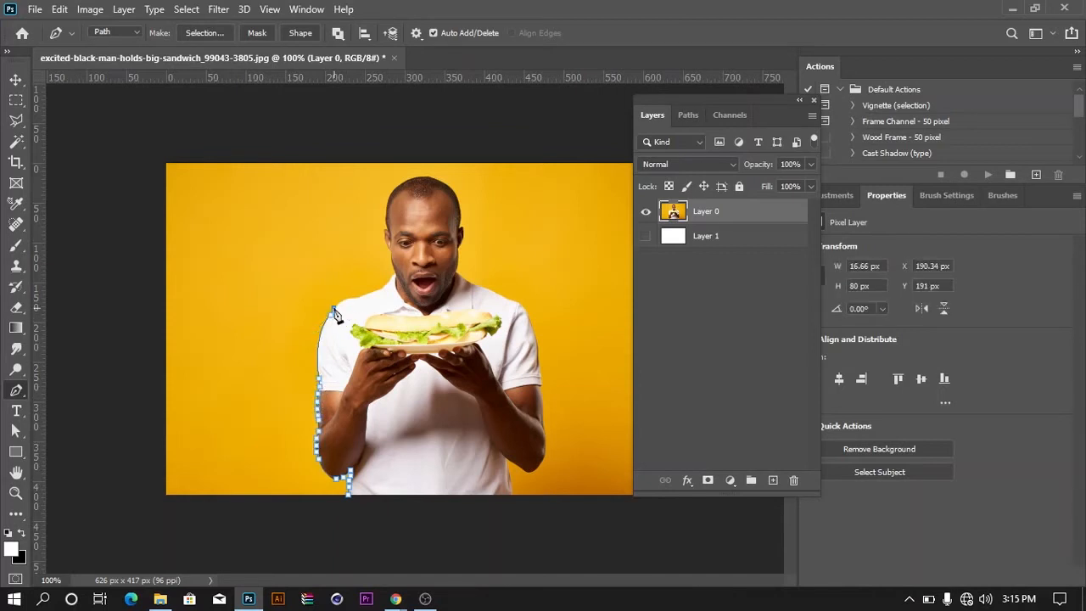
left_click(336, 306)
left_click(345, 300)
left_click(357, 297)
left_click(365, 294)
left_click(381, 288)
left_click(390, 282)
left_click(396, 271)
left_click(394, 265)
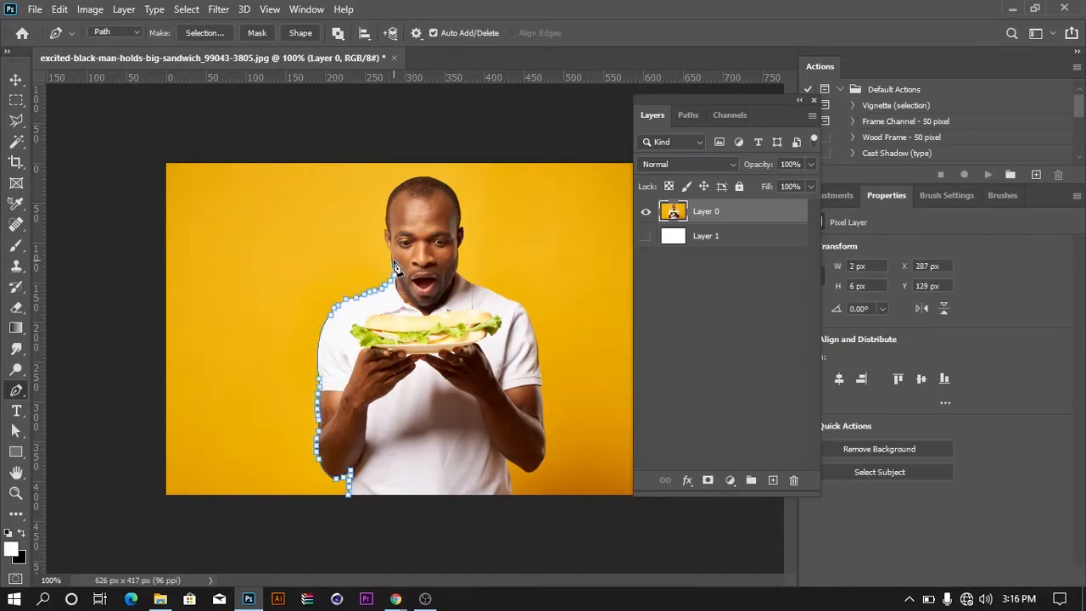
Extend the path past the jaw and ear and around to the top of the man's head
left_click(393, 254)
left_click(391, 243)
left_click(387, 235)
left_click(382, 227)
key("ctrl+z")
left_click(387, 223)
left_click(389, 210)
left_click(392, 195)
left_click(397, 187)
left_click(411, 180)
left_click(426, 178)
Curve the path from the top of the head to the opposite ear, and trace down the jaw and neck to the collar
left_click_drag(459, 209, 461, 232)
left_click(462, 226)
left_click(459, 239)
left_click(458, 253)
left_click(456, 262)
left_click(455, 273)
left_click(459, 278)
left_click(466, 280)
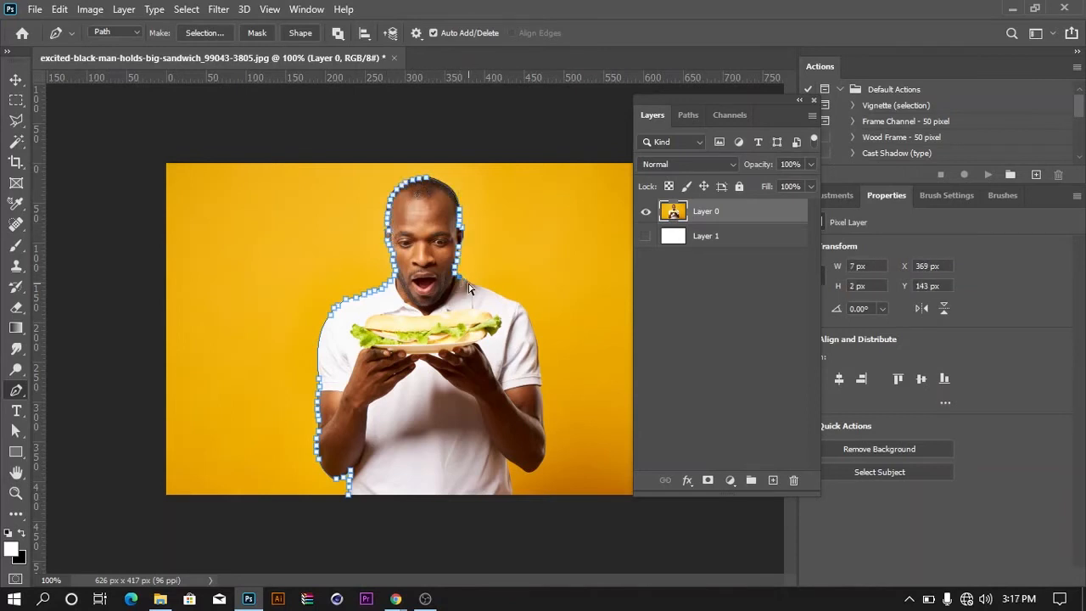
Trace the path along the shoulder and down the shirt sleeve on the image's right side
left_click(473, 285)
left_click(481, 288)
left_click(489, 291)
left_click(503, 298)
left_click(517, 303)
left_click(527, 317)
left_click(533, 333)
left_click(538, 357)
left_click(538, 366)
left_click(541, 374)
Trace the path down the forearm, around the elbow and along the shirt to the photo's lower edge
left_click(540, 387)
left_click(541, 401)
left_click(542, 414)
left_click(543, 427)
left_click(544, 439)
left_click(545, 452)
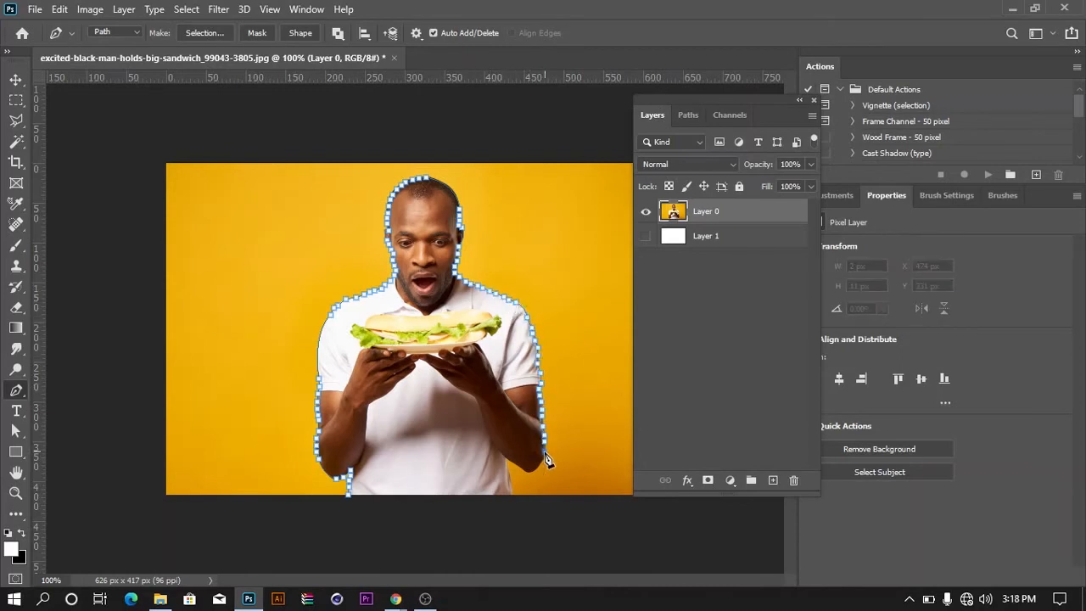
left_click(543, 463)
left_click(536, 469)
left_click(523, 472)
left_click(509, 459)
left_click(508, 477)
left_click(511, 493)
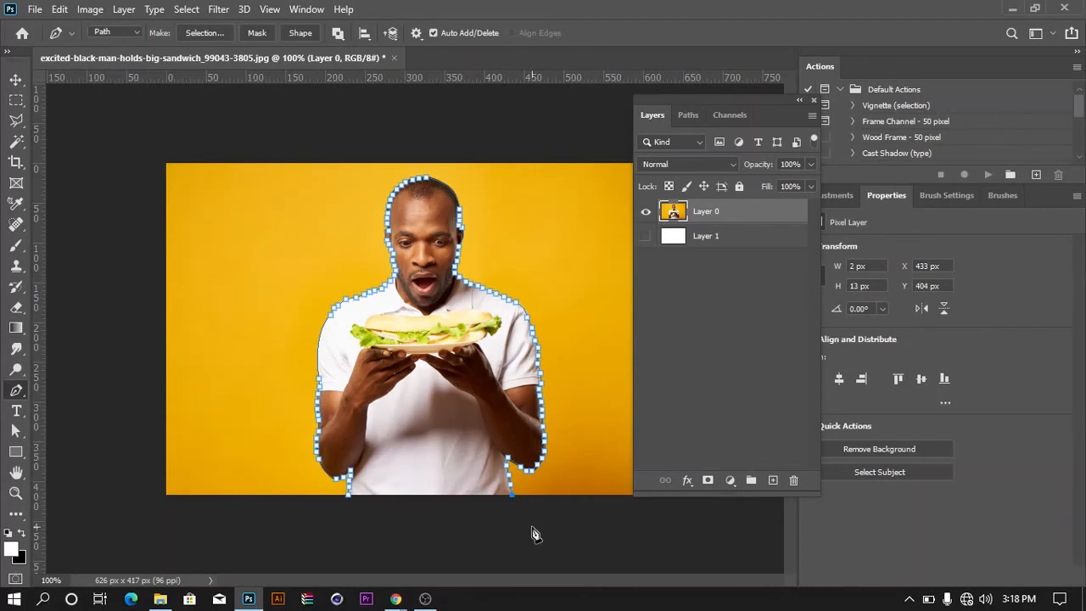
Close the path at its starting point and convert it into a selection of the man
left_click(350, 496)
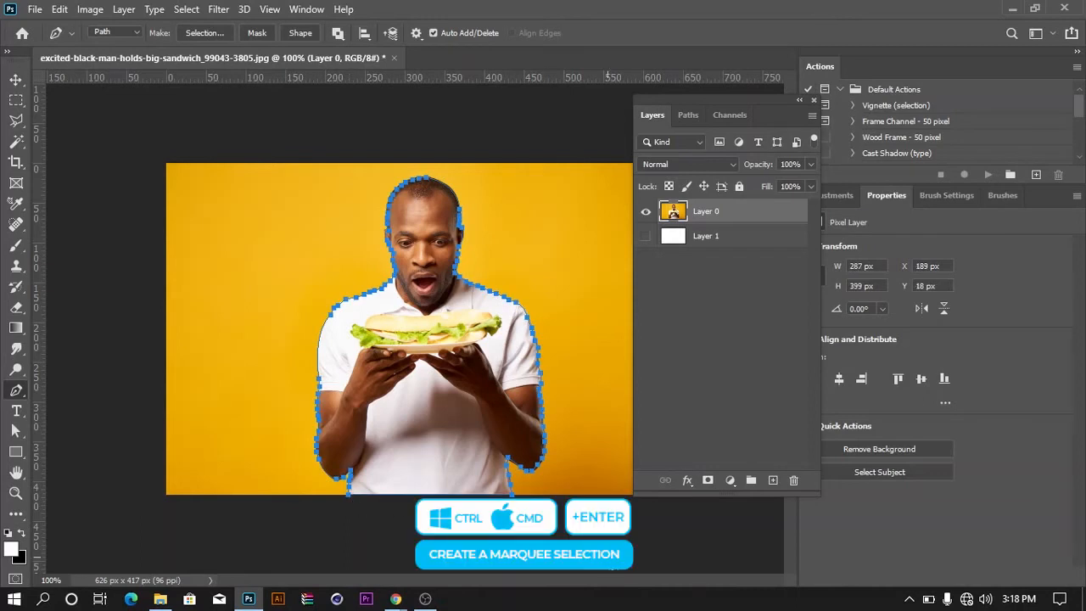
key("ctrl+Return")
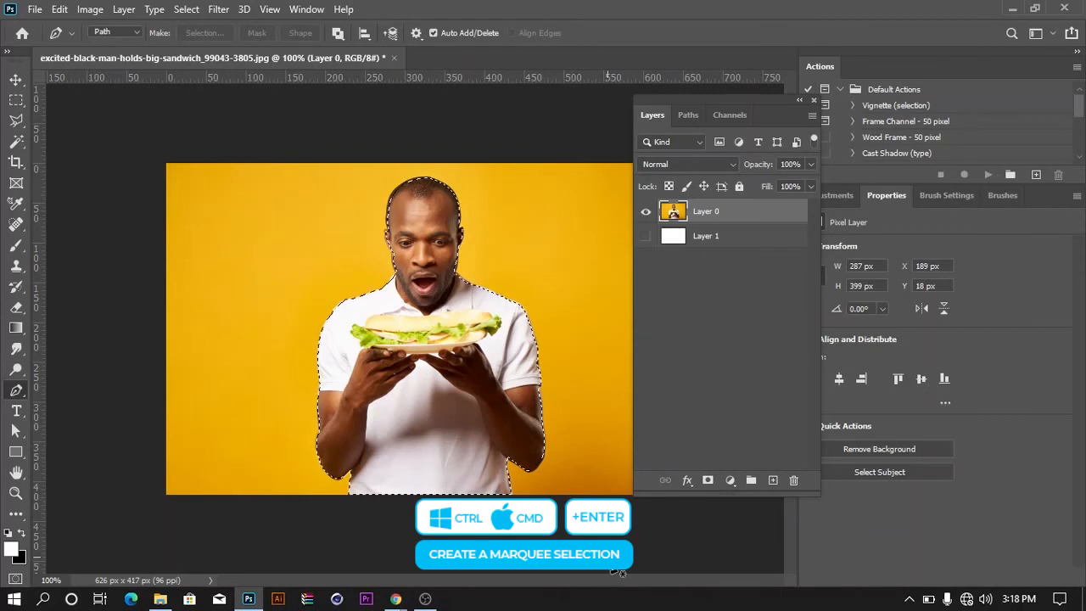
Add a layer mask to Layer 0 from the man's selection and show the white Layer 1 beneath it
left_click(711, 483)
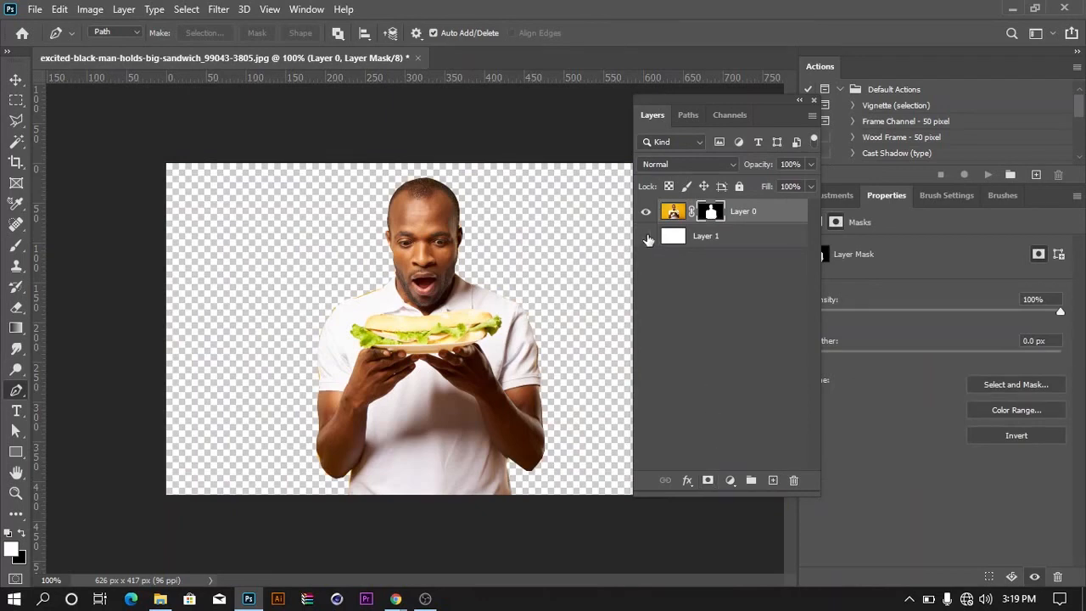
left_click(645, 236)
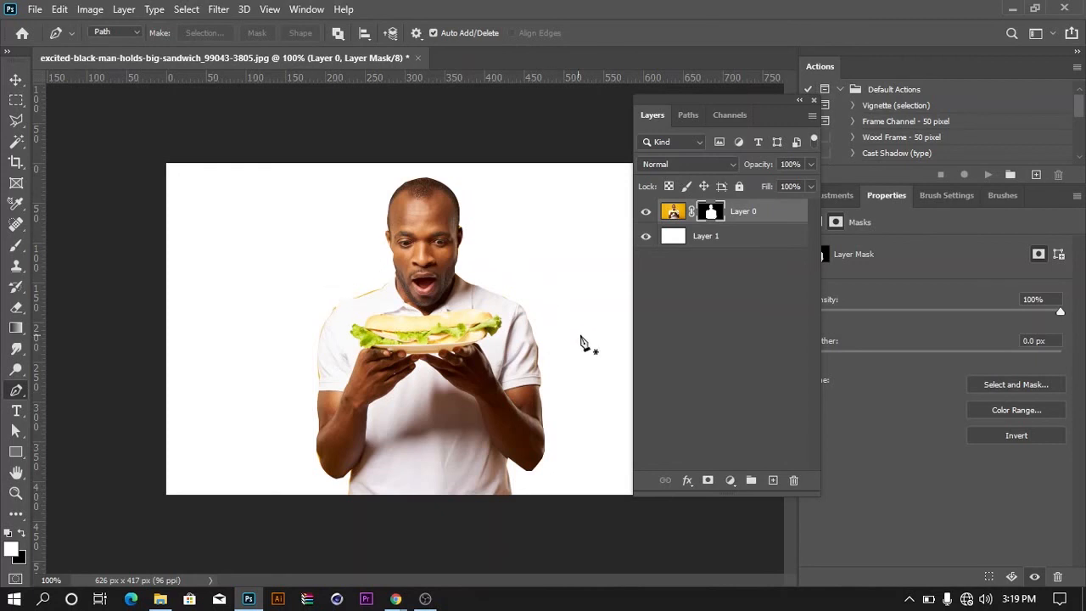
Undo showing Layer 1 and adding the layer mask to return to the man's selection
key("ctrl+z")
key("ctrl+z")
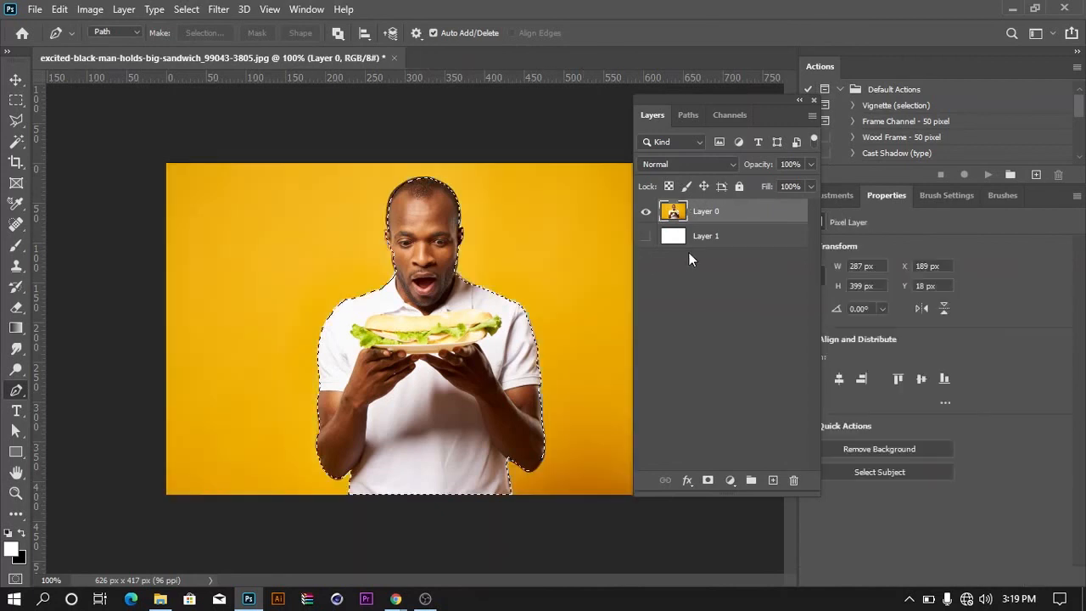